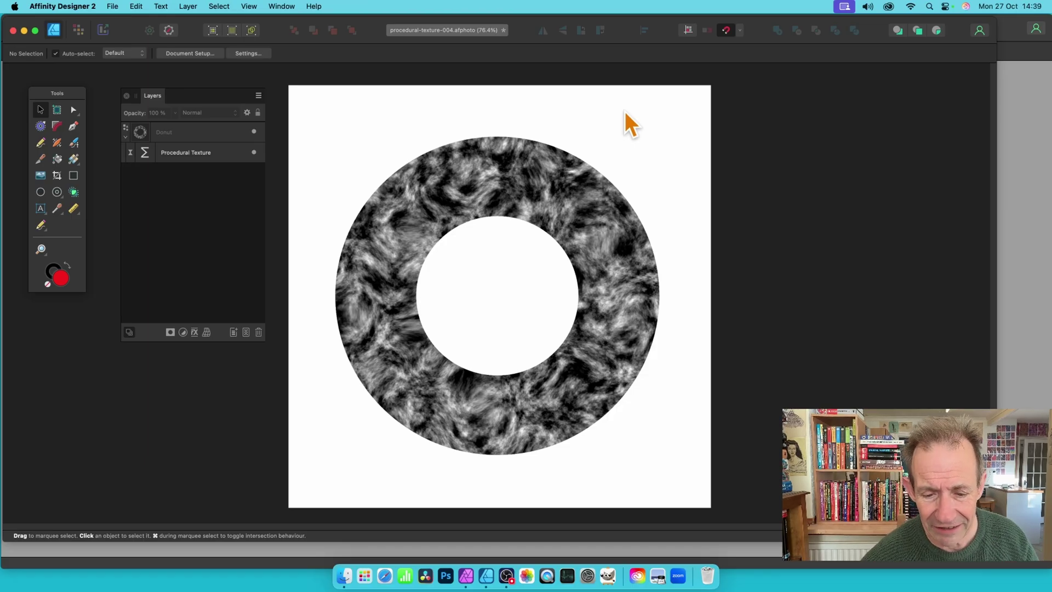
Step: Switch to Affinity Photo and create a new 2020 × 2020 px document
left_click(470, 580)
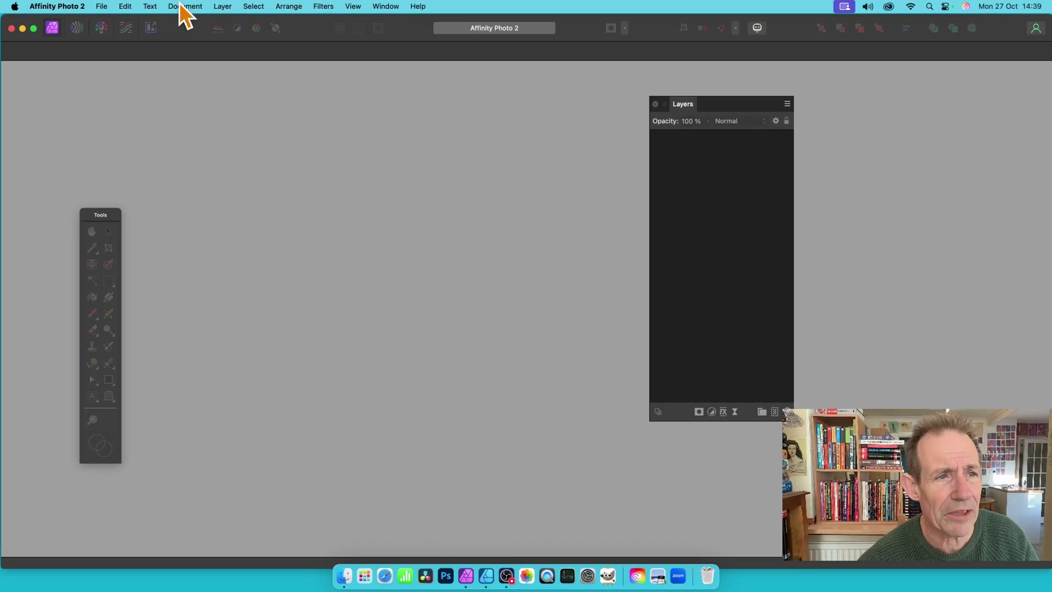
left_click(100, 6)
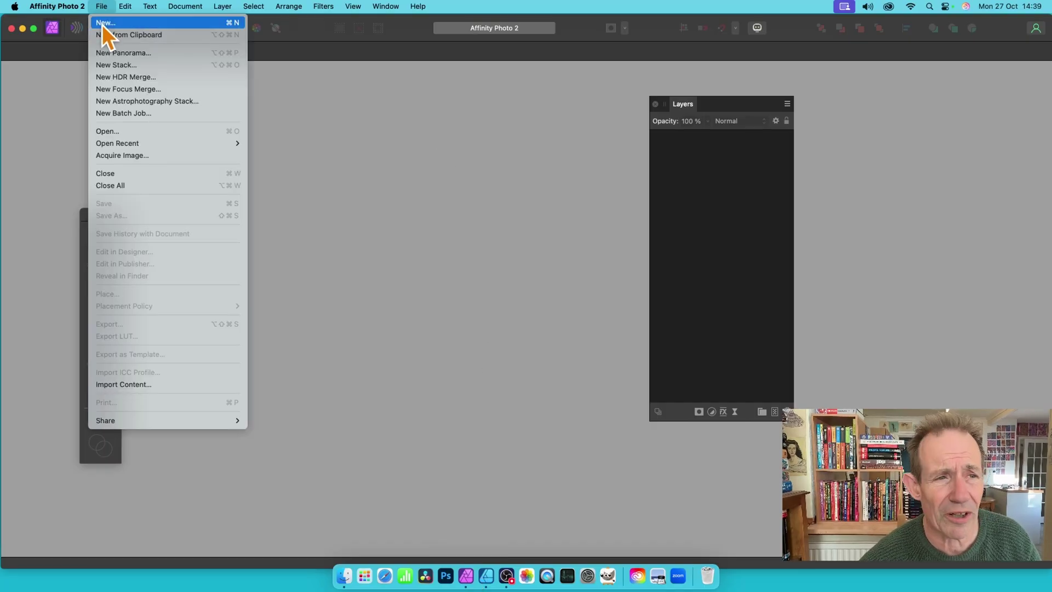
left_click(102, 24)
left_click(775, 464)
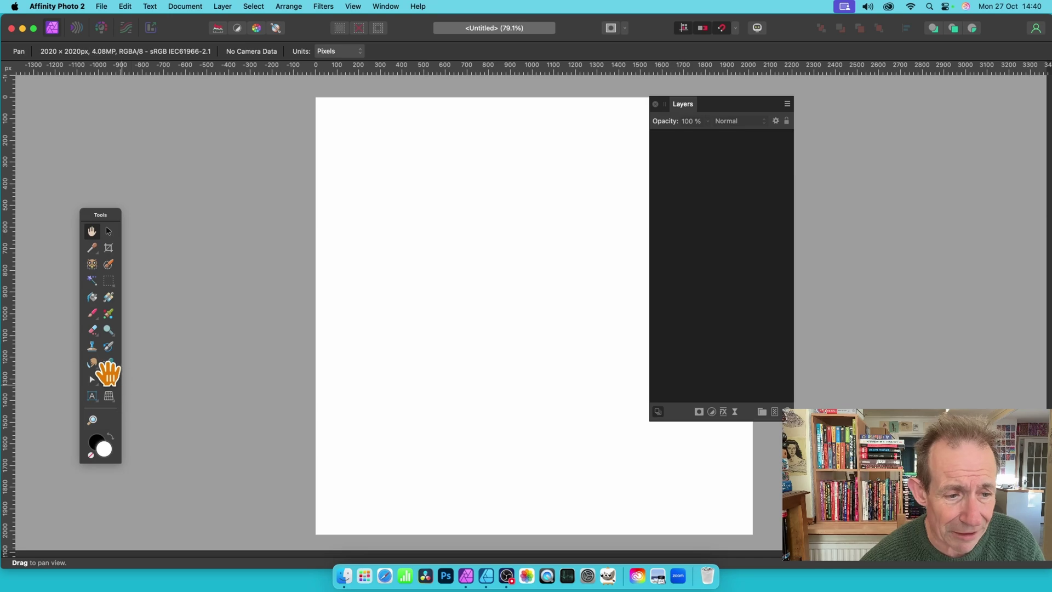
Step: Draw a rectangle about 950 by 1020 px in the upper part of the page and fill it with pure red, FF0000
left_click(109, 380)
left_click_drag(403, 133, 608, 354)
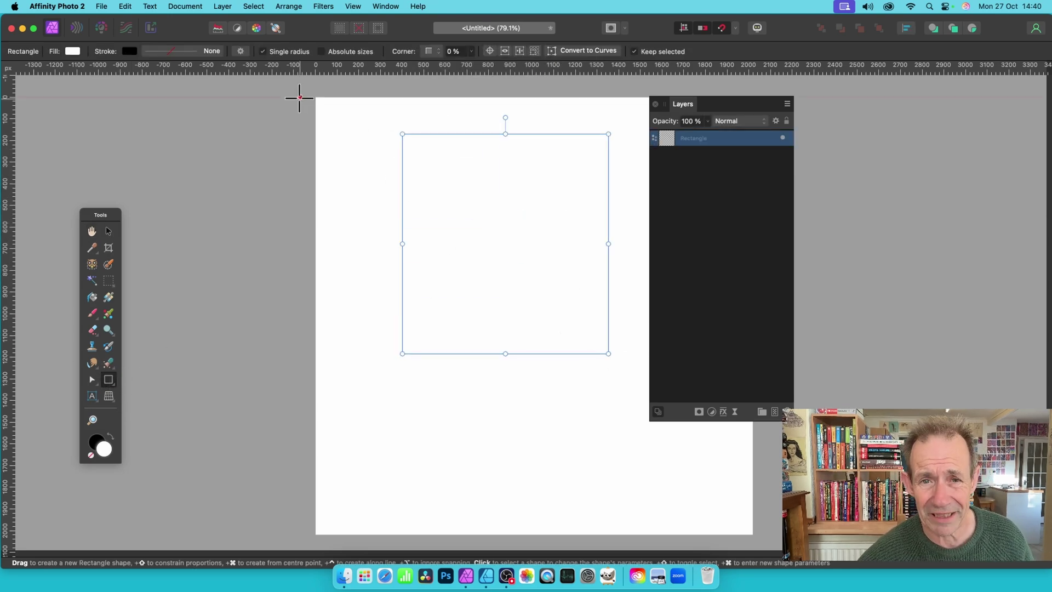
left_click(72, 52)
left_click_drag(144, 137, 174, 135)
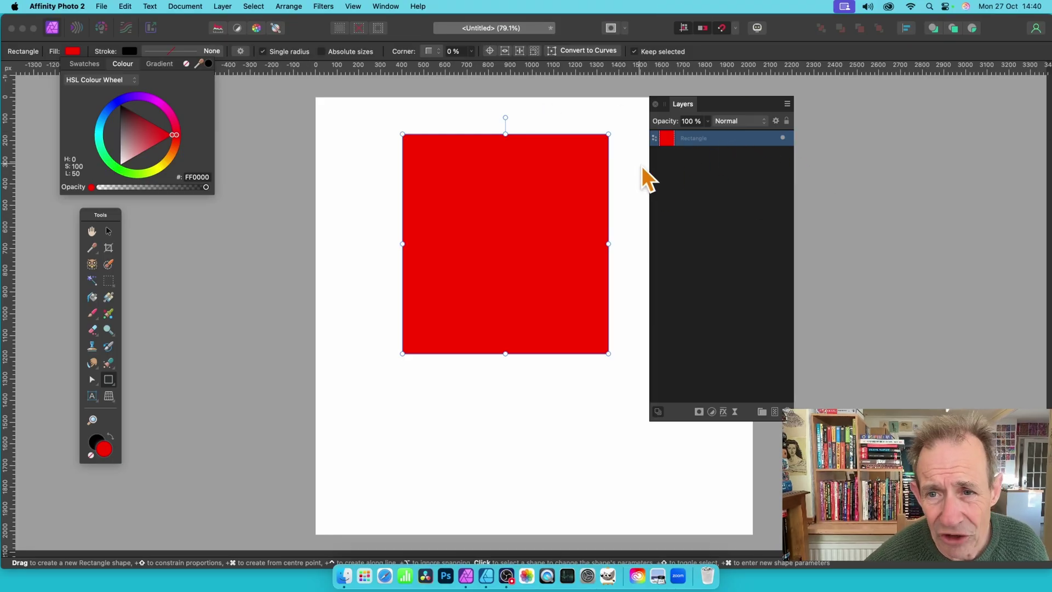
Step: Add a live Procedural Texture filter to the red rectangle using the Chequered preset
left_click(215, 6)
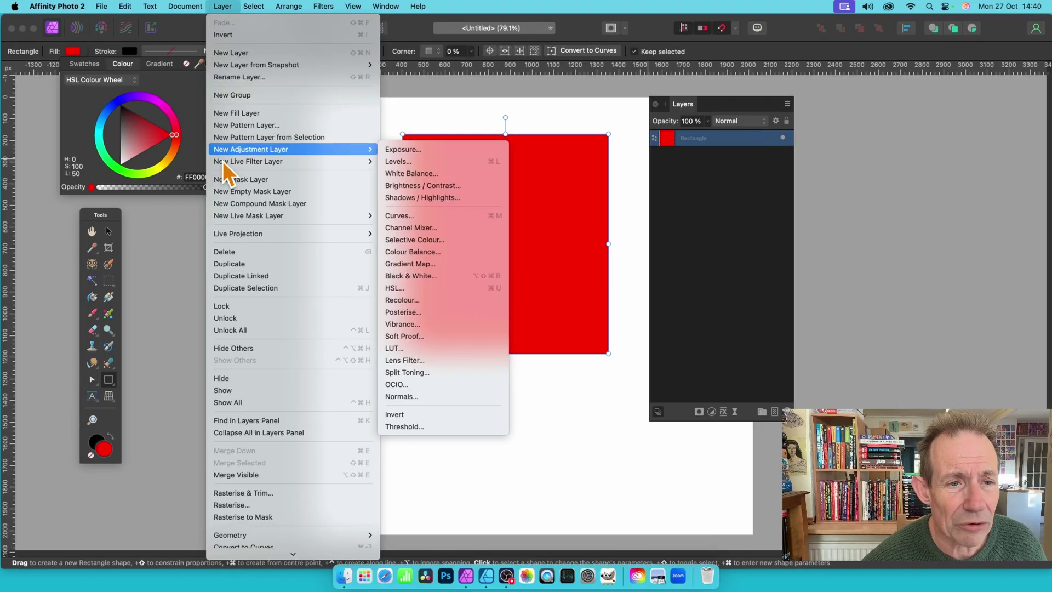
mouse_move(222, 162)
mouse_move(439, 209)
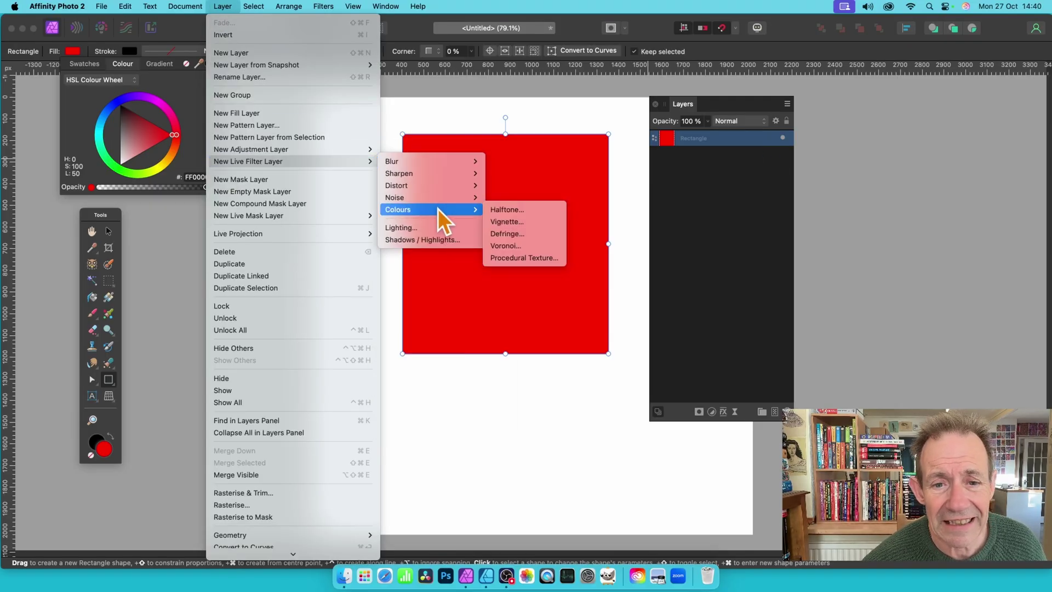
left_click(548, 262)
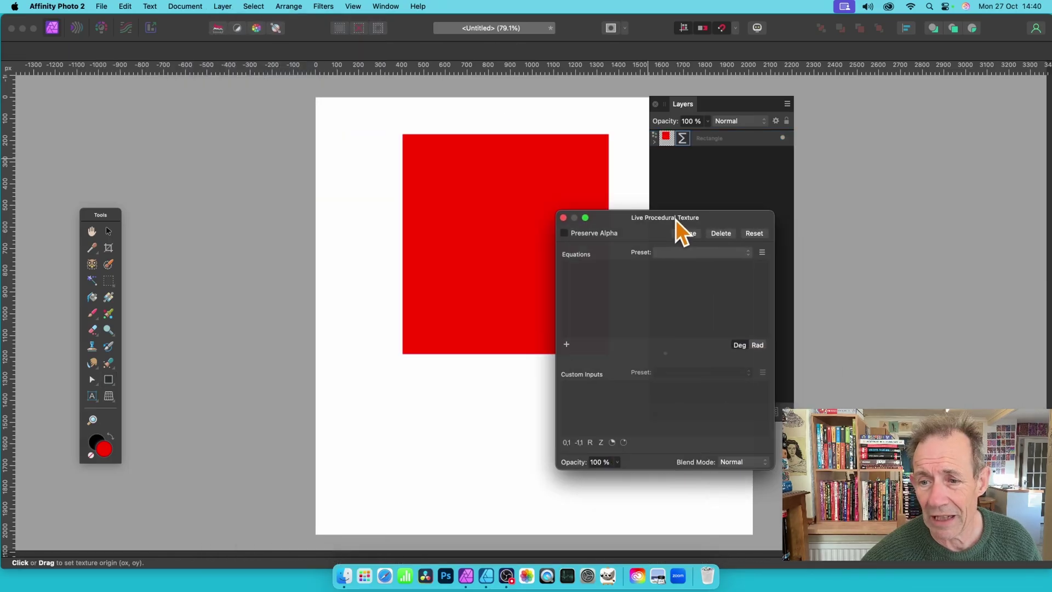
left_click_drag(715, 231, 354, 155)
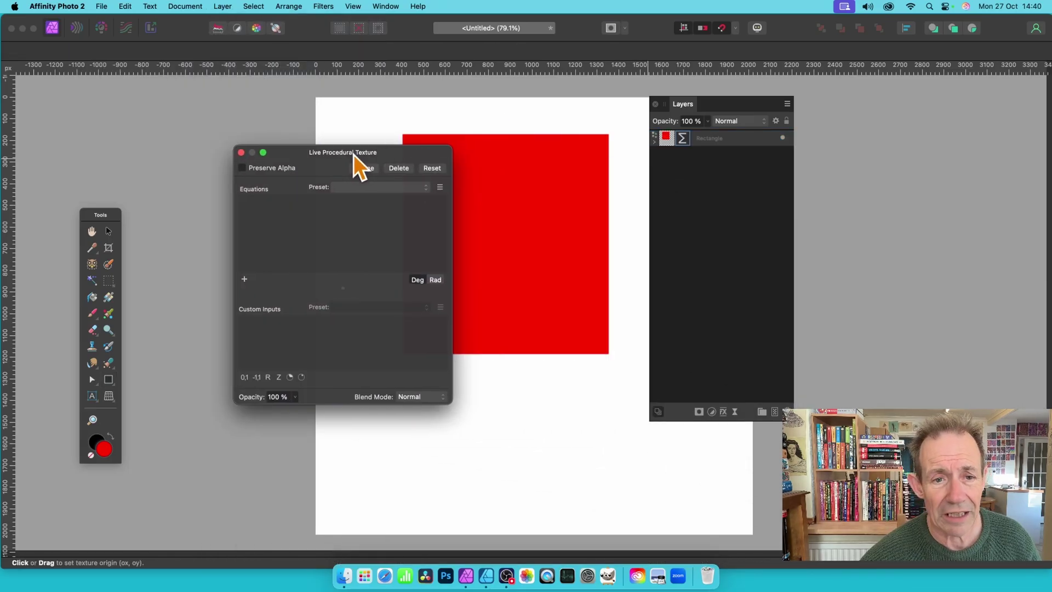
left_click(344, 189)
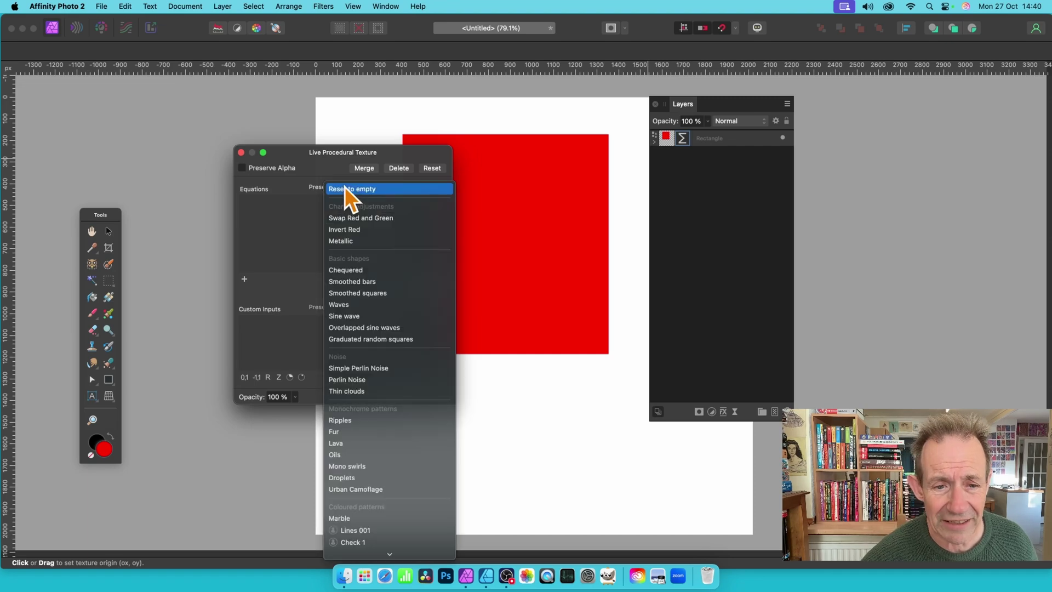
left_click(378, 270)
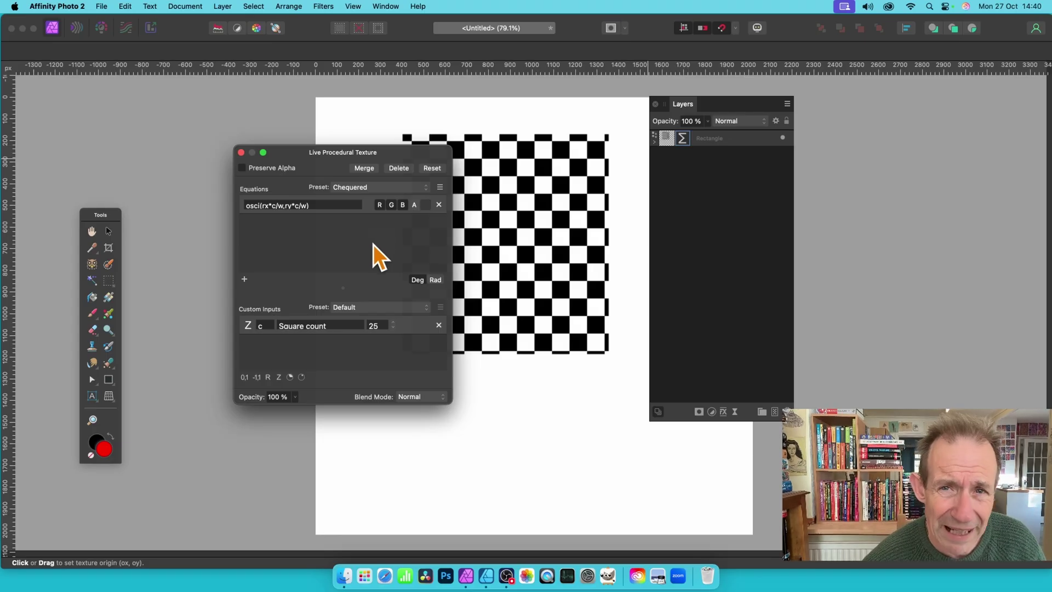
left_click(241, 152)
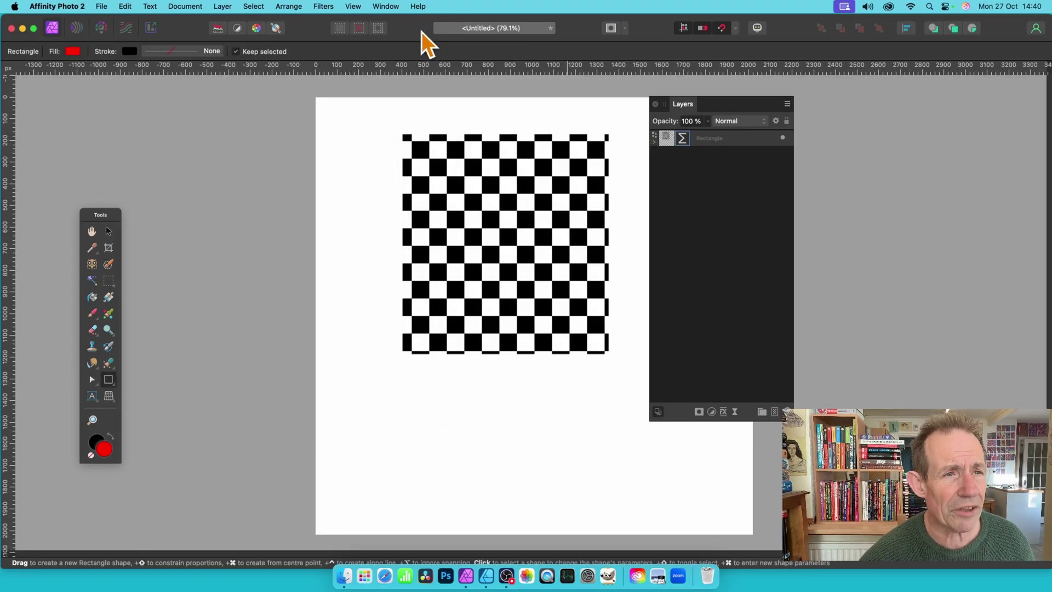
Step: Send the document to Affinity Designer for editing, saving it as procedural-texture-005
left_click(102, 6)
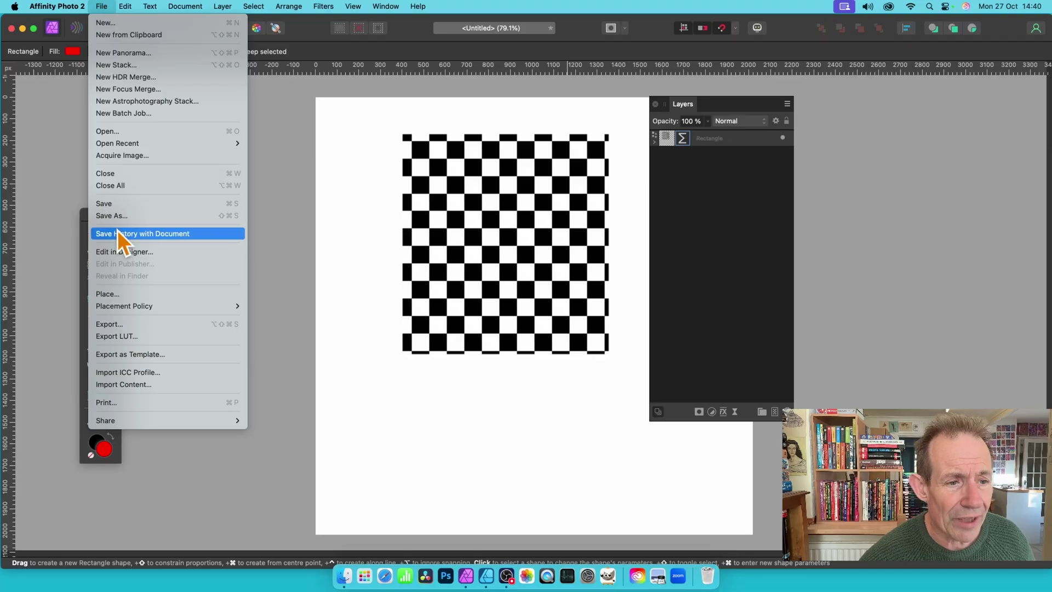
left_click(142, 255)
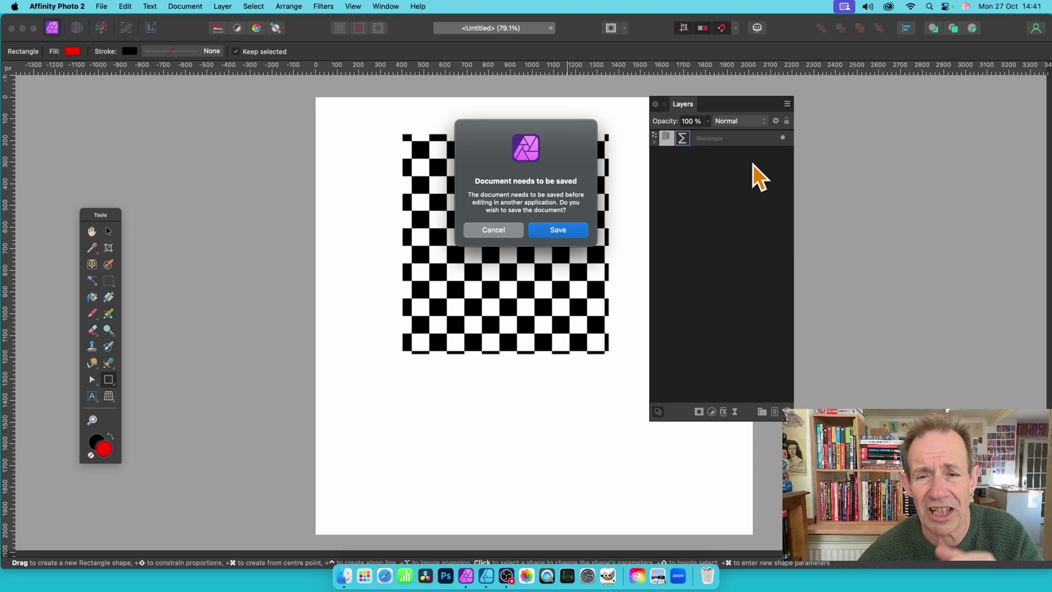
left_click(565, 231)
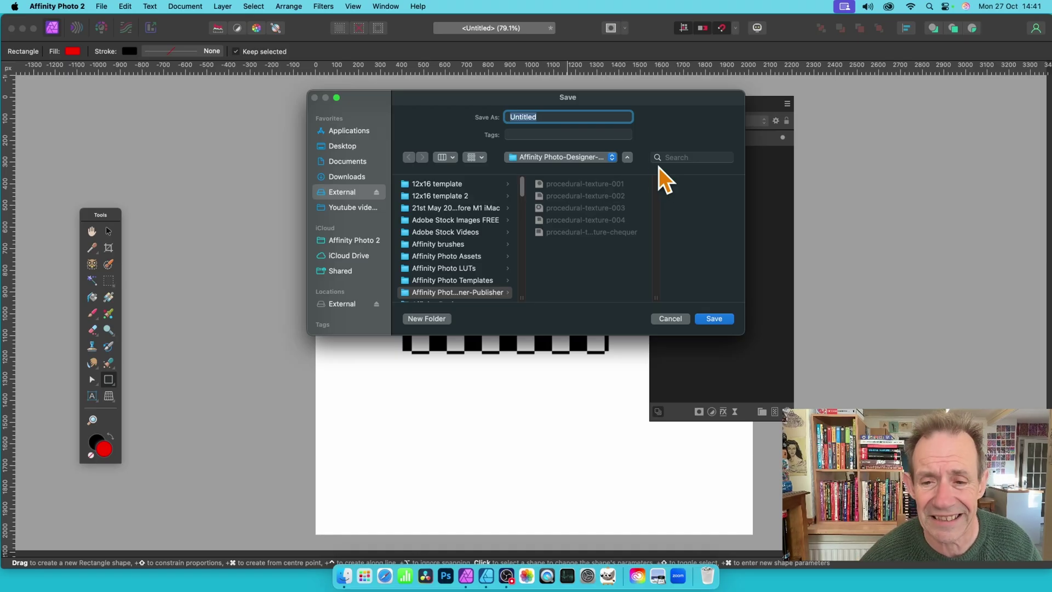
left_click(607, 222)
left_click(593, 117)
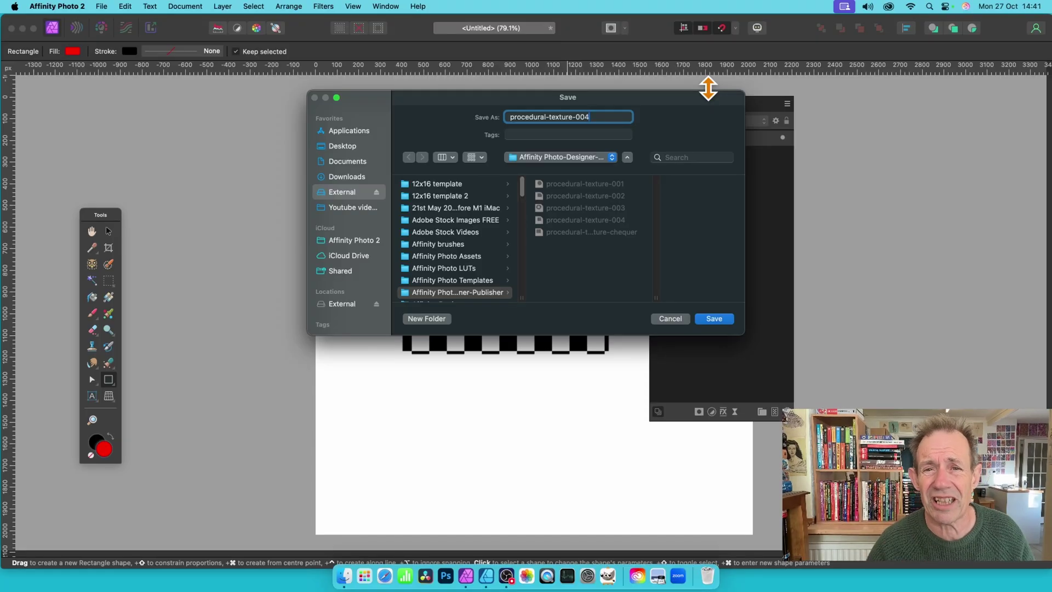
key("BackSpace")
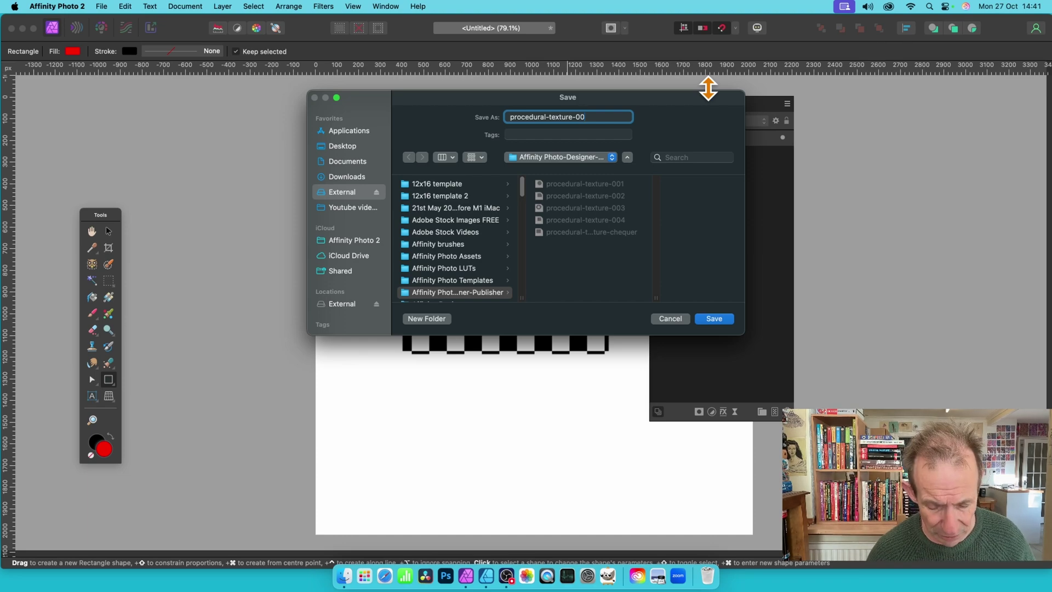
type("5")
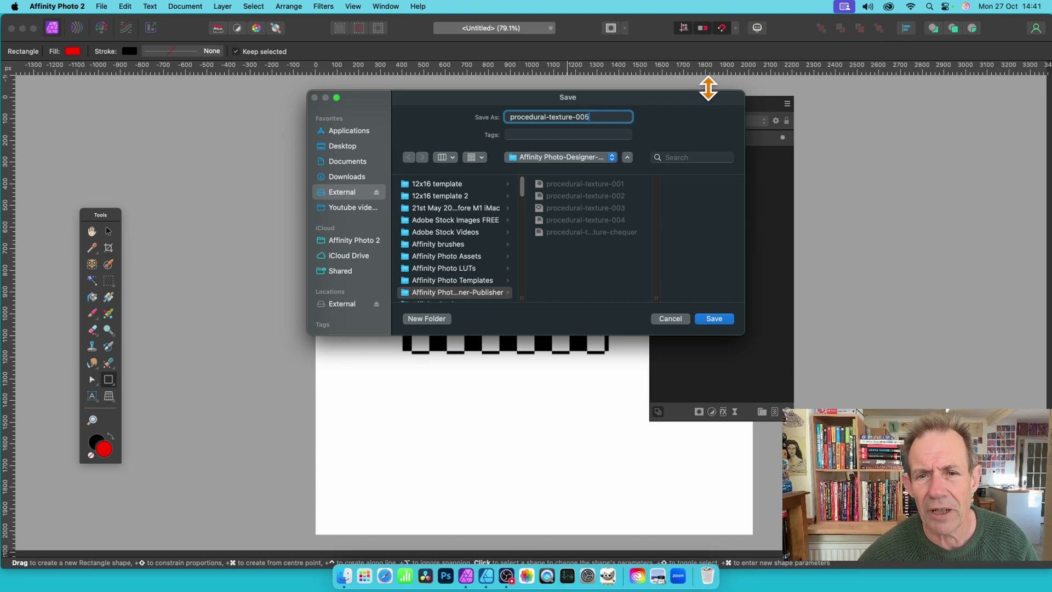
left_click(714, 319)
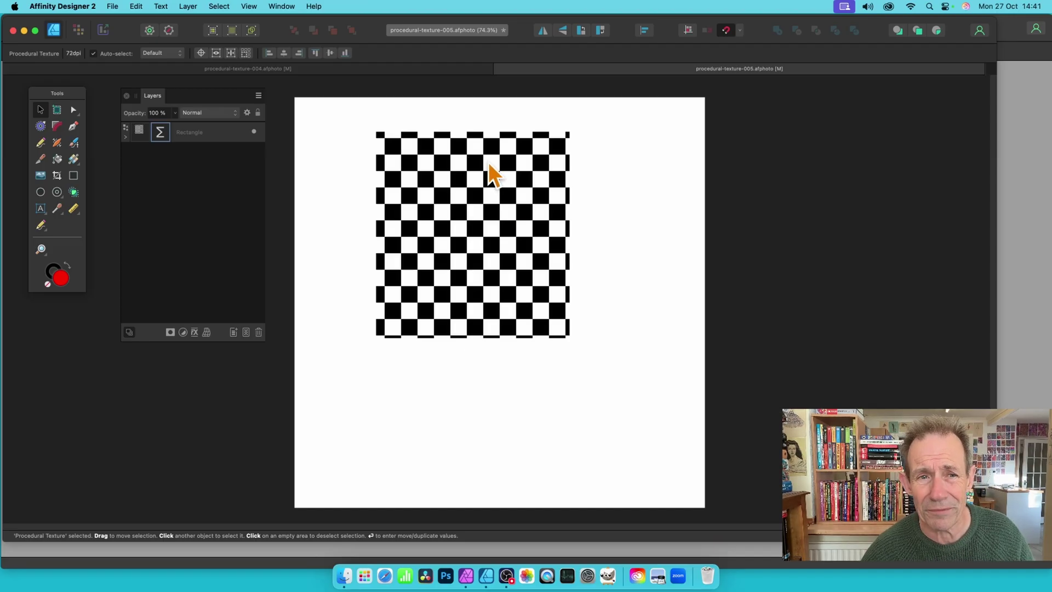
Step: Close the procedural-texture-004 document without saving its changes
left_click(301, 70)
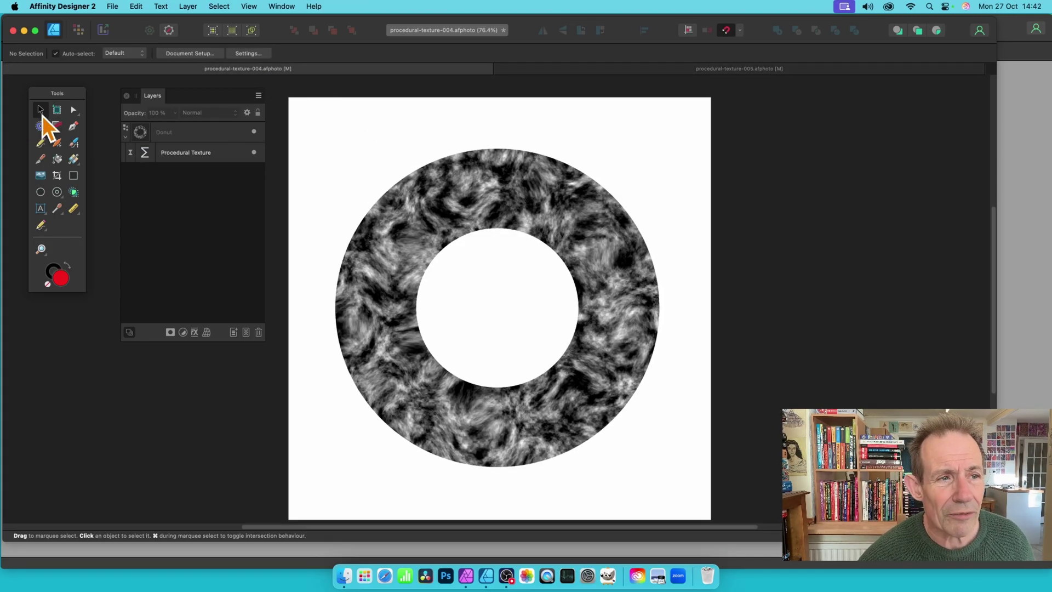
left_click(8, 70)
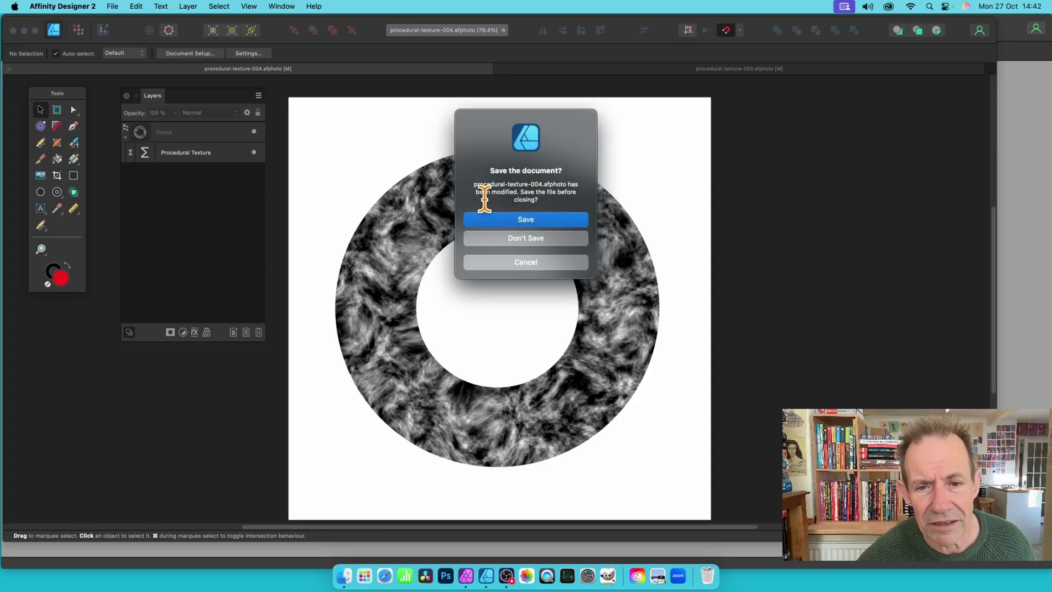
left_click(516, 239)
Step: Draw a red five-pointed star beside the chequered rectangle, extending past the page's right edge
left_click(487, 148)
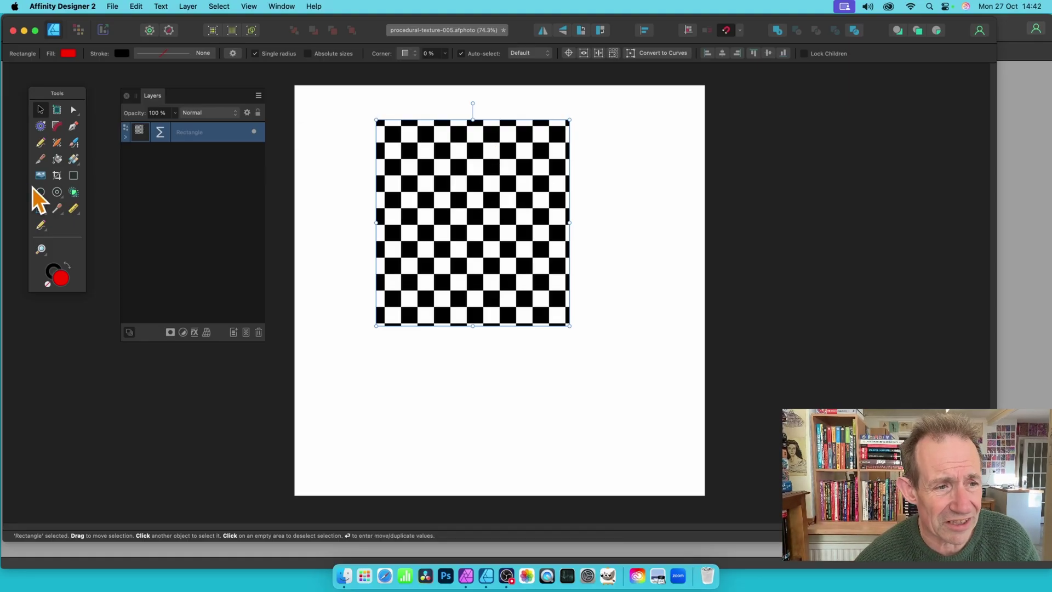
left_click(58, 193)
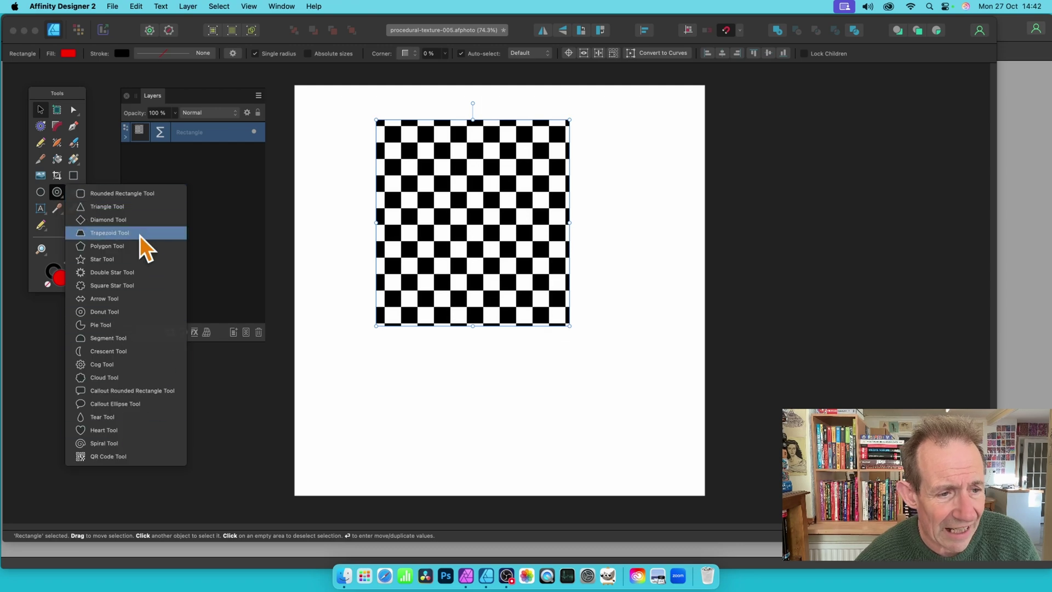
left_click(136, 259)
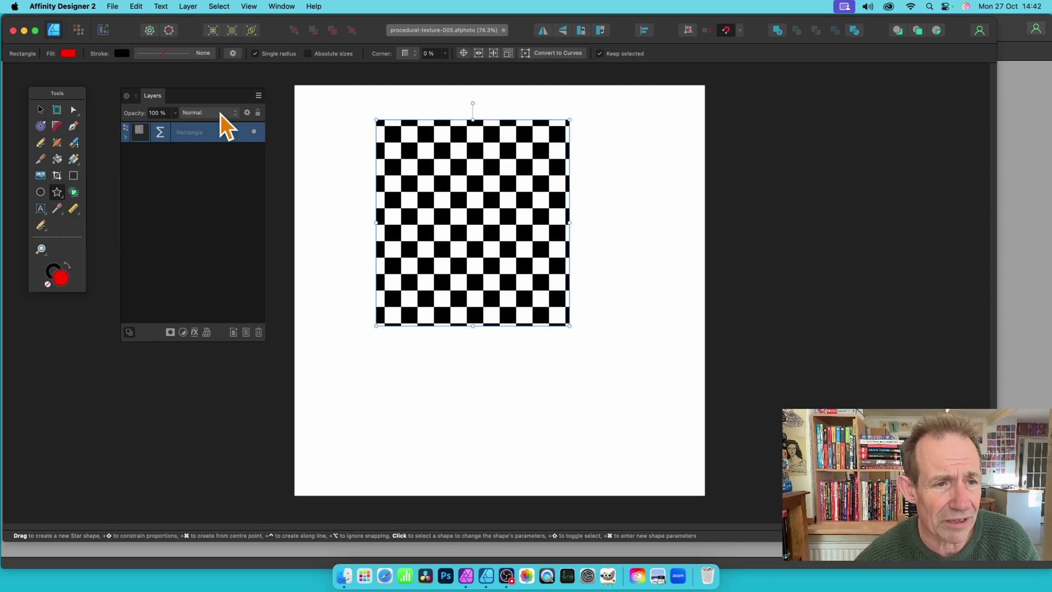
left_click_drag(597, 155, 785, 326)
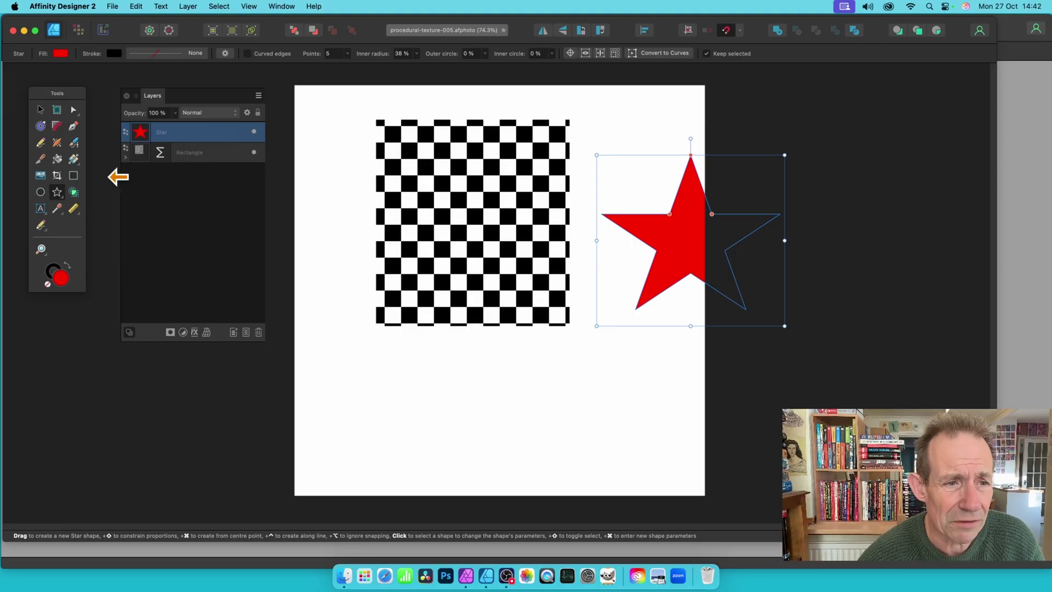
Step: Move the Procedural Texture filter from the rectangle layer into the star layer and expand the star layer
left_click(125, 158)
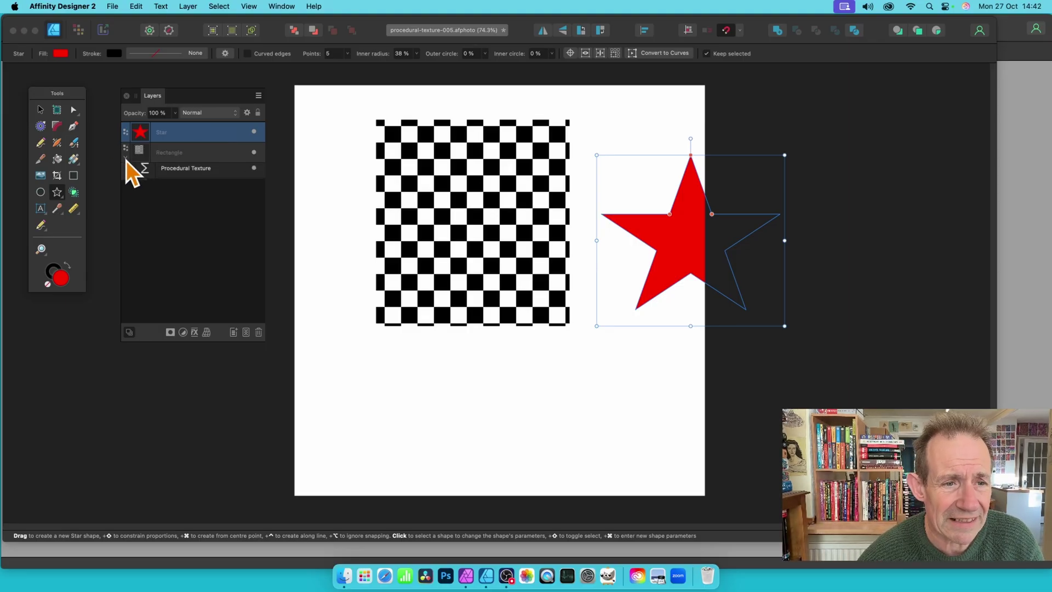
left_click(178, 173)
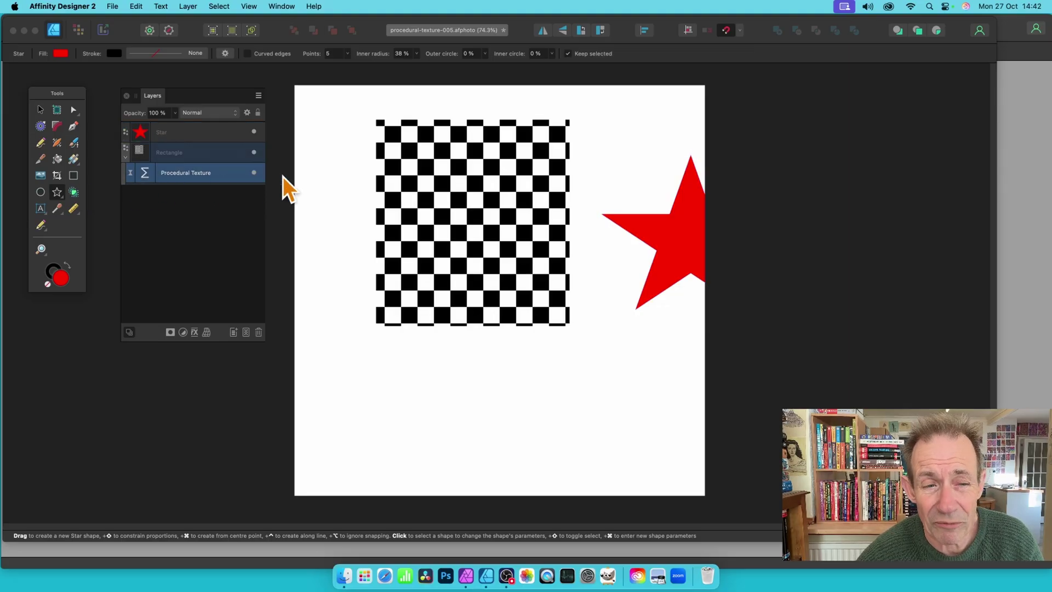
left_click_drag(178, 173, 176, 137)
mouse_move(171, 126)
left_mouse_down()
mouse_move(164, 136)
mouse_move(190, 135)
mouse_move(165, 134)
left_mouse_up()
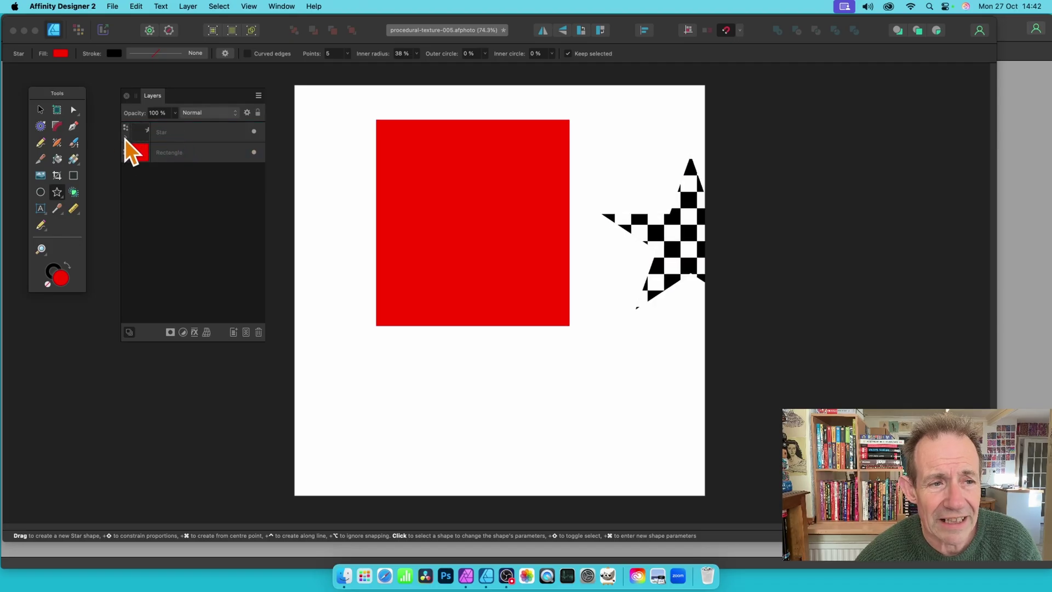
left_click(125, 138)
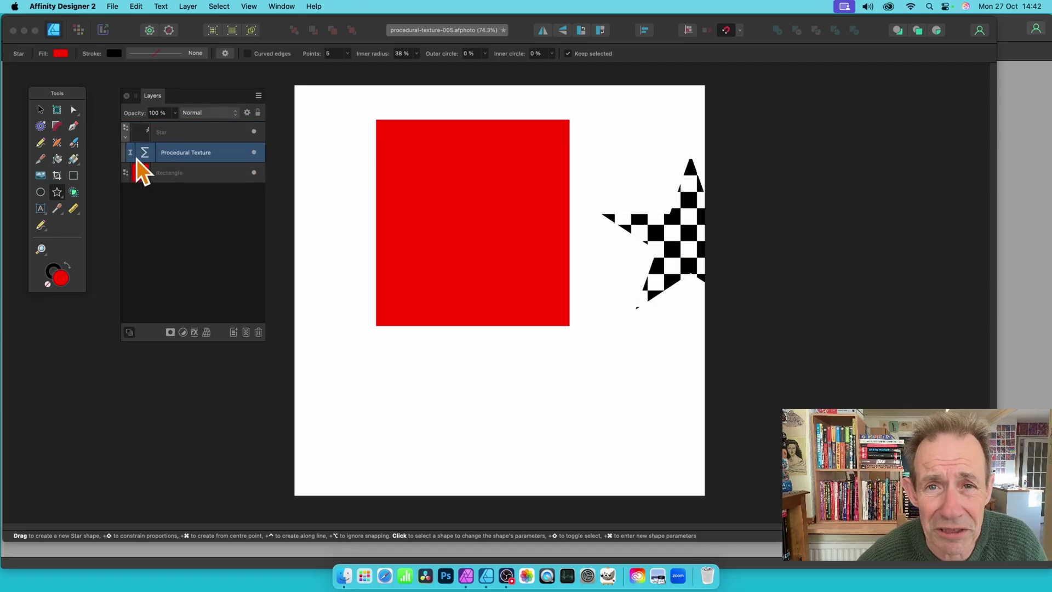
Step: Move the chequered star over the red rectangle's lower-left area and delete the rectangle
left_click(39, 108)
left_click(687, 263)
left_click_drag(692, 247, 402, 271)
left_click(554, 161)
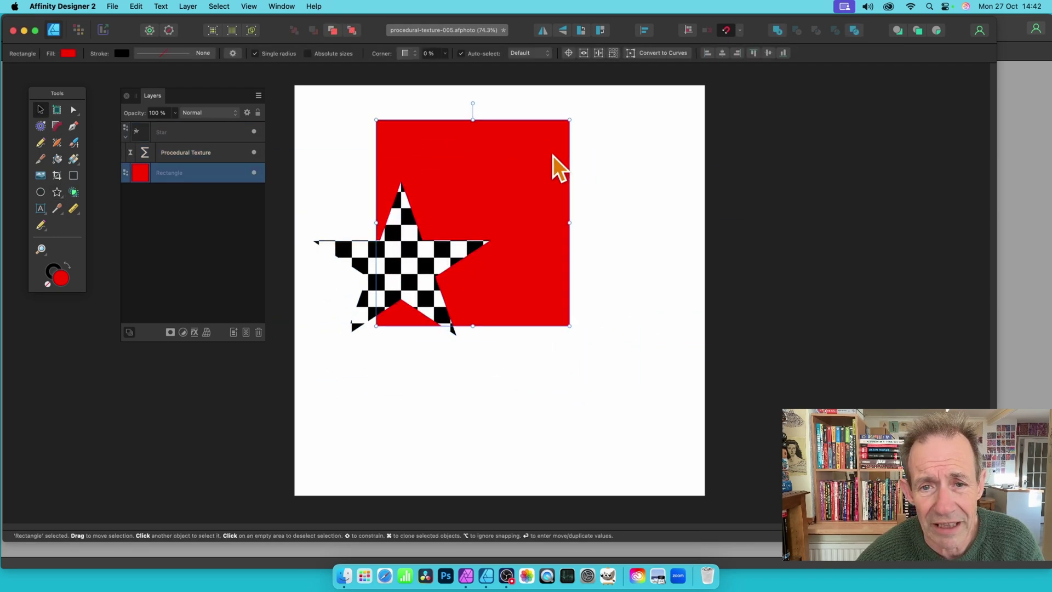
key("Delete")
Step: Enlarge the chequered star and reposition it to fill most of the page
left_click_drag(413, 253, 440, 180)
left_click_drag(522, 280, 681, 442)
left_click_drag(515, 234, 470, 243)
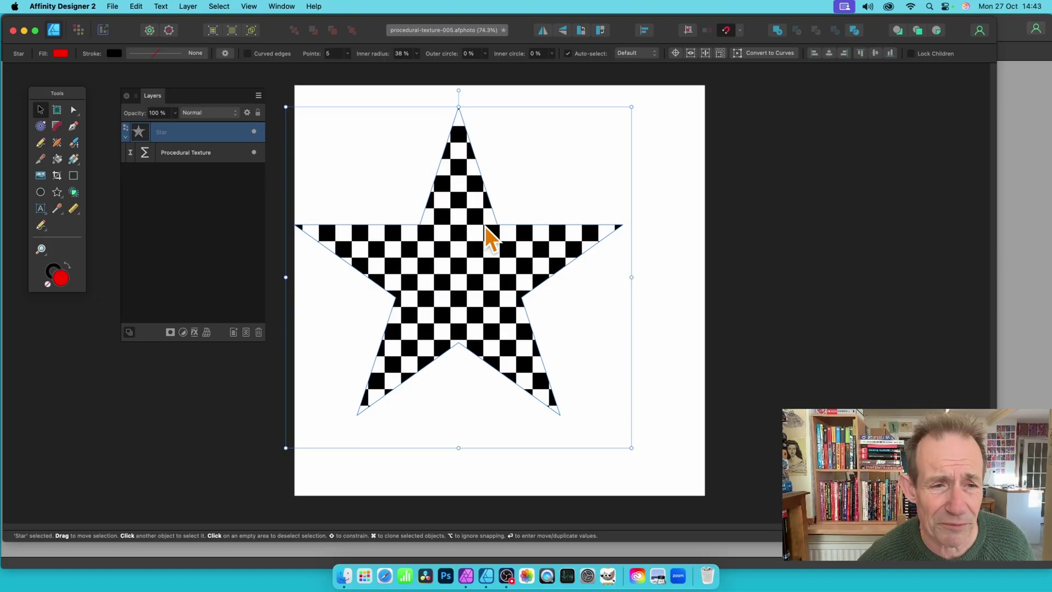
Step: Change the star's live Procedural Texture preset to Smoothed bars
left_click(145, 152)
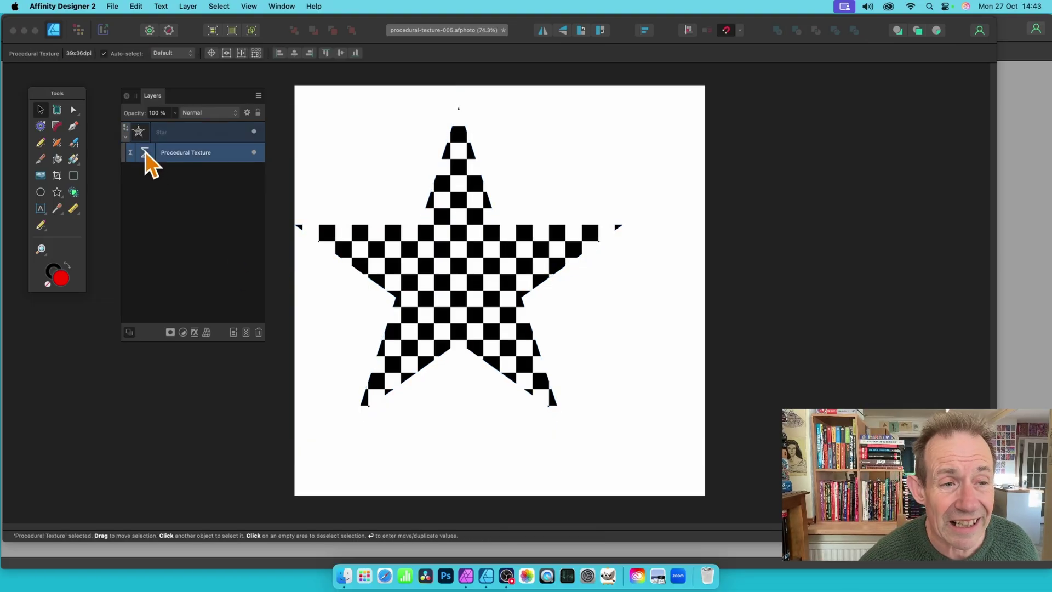
left_click(146, 153)
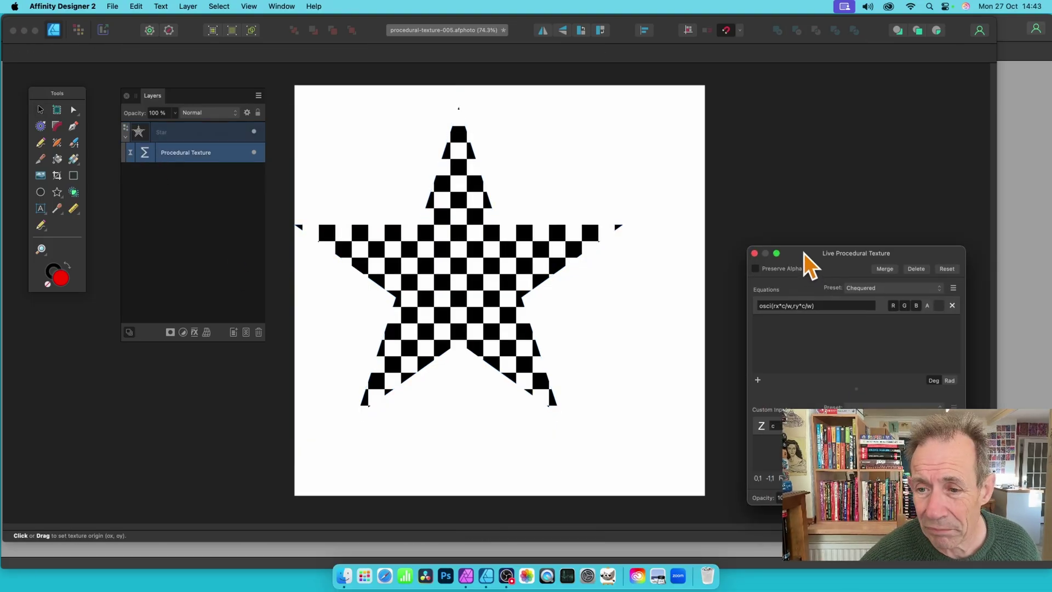
left_click_drag(814, 260, 604, 89)
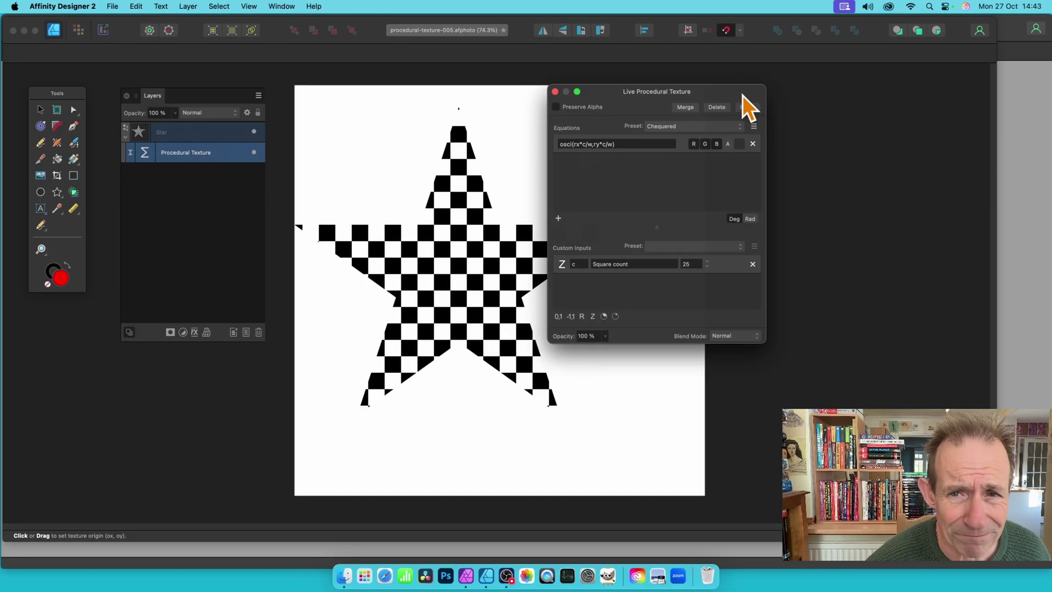
left_click(672, 127)
left_click(670, 139)
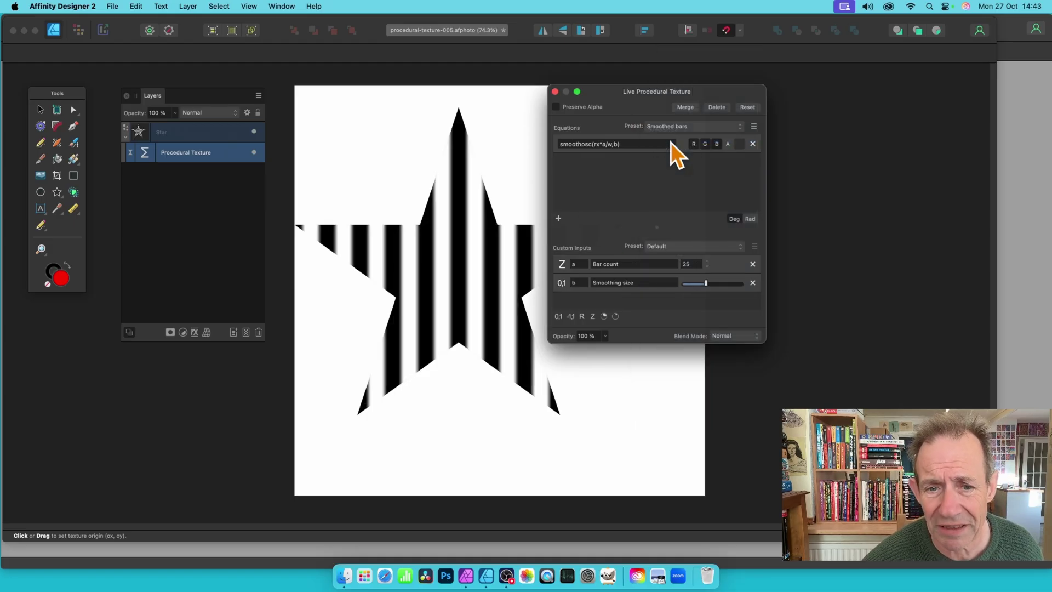
Step: Lower the texture's Smoothing size slightly, set its Bar count to 60, and close the Live Procedural Texture settings
left_click_drag(709, 286, 702, 284)
left_click(707, 267)
left_click(708, 267)
left_click(707, 267)
left_click(708, 267)
left_click(707, 267)
left_click(707, 261)
left_click(707, 261)
left_click(707, 261)
left_click(707, 261)
double_click(691, 265)
type("60")
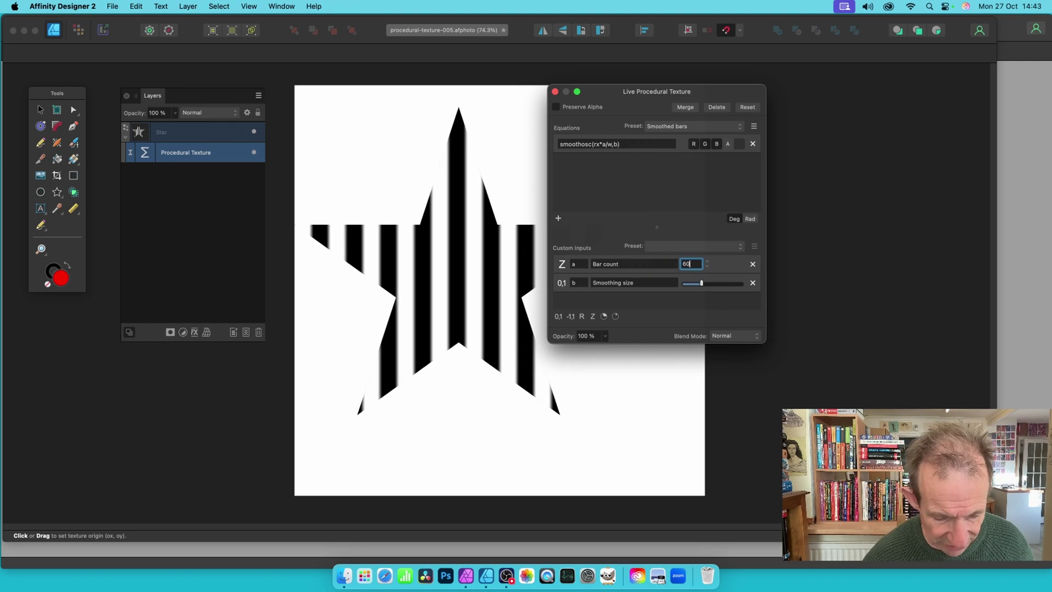
key("Tab")
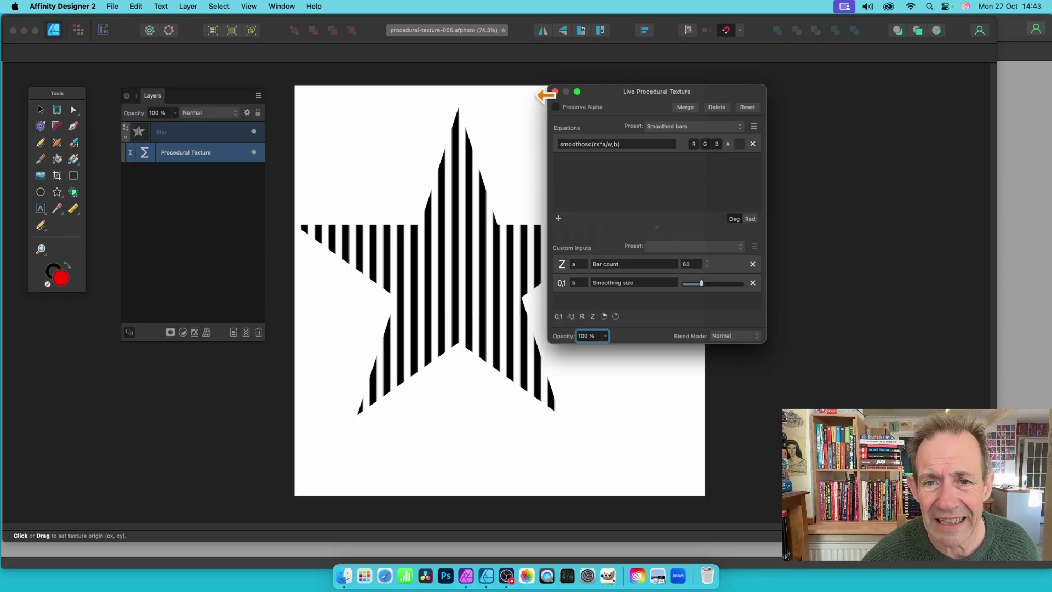
left_click(555, 91)
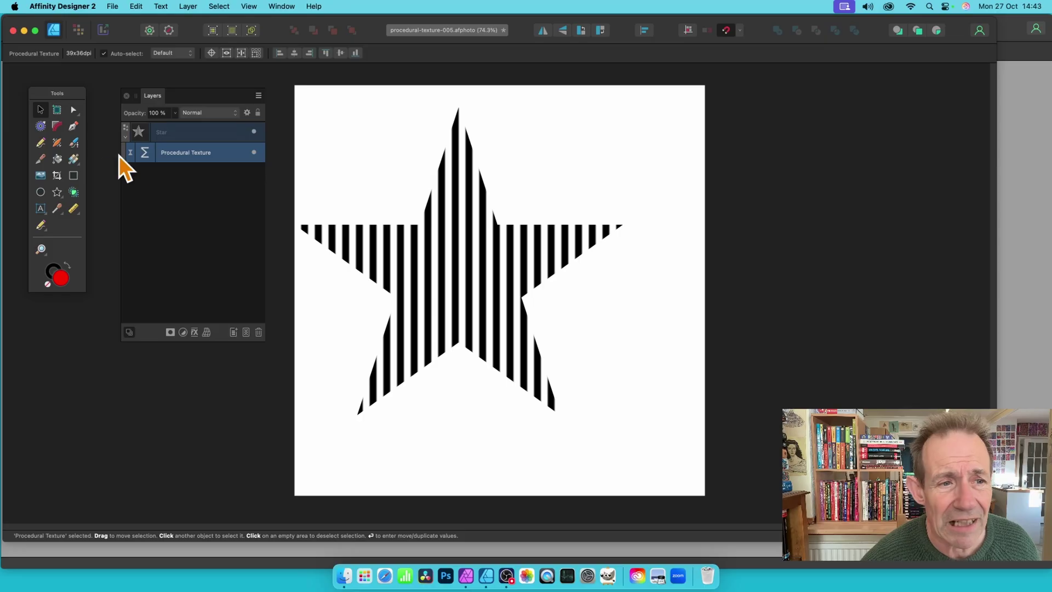
Step: Select the Star layer and save the procedural-texture-005 document
left_click(174, 132)
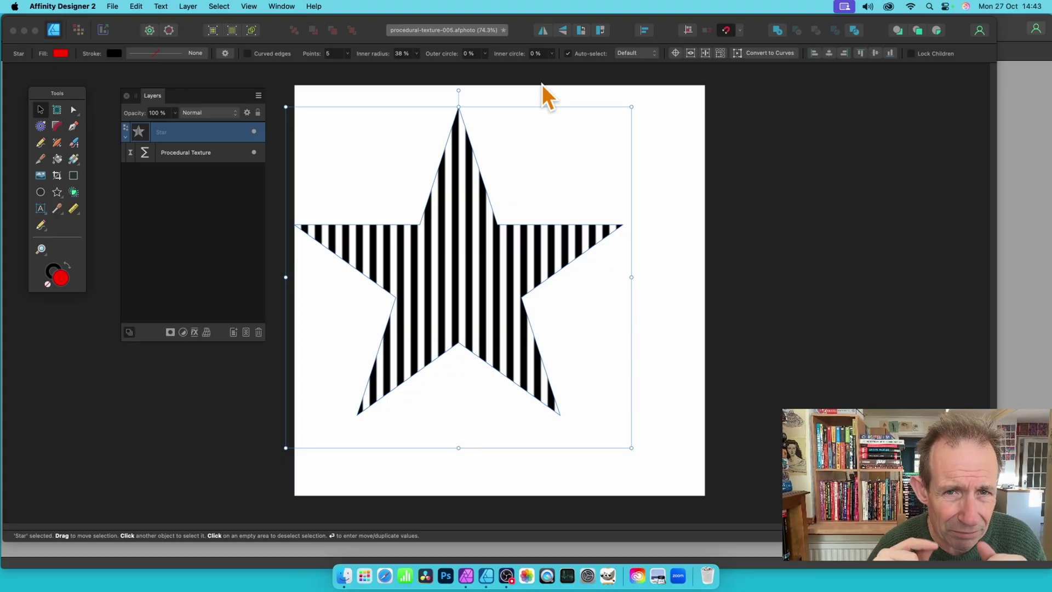
left_click(113, 6)
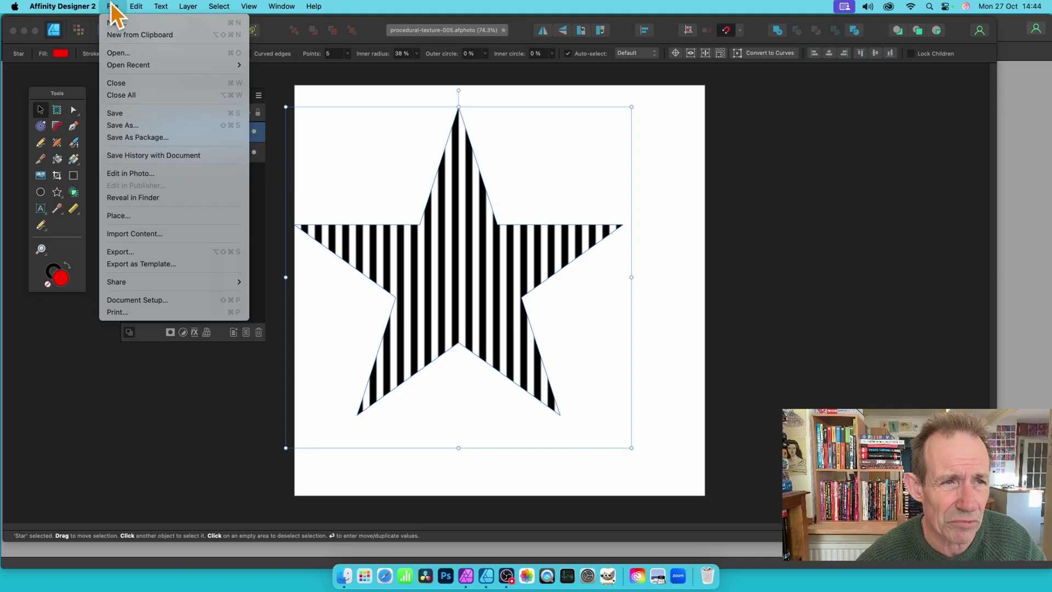
left_click(130, 115)
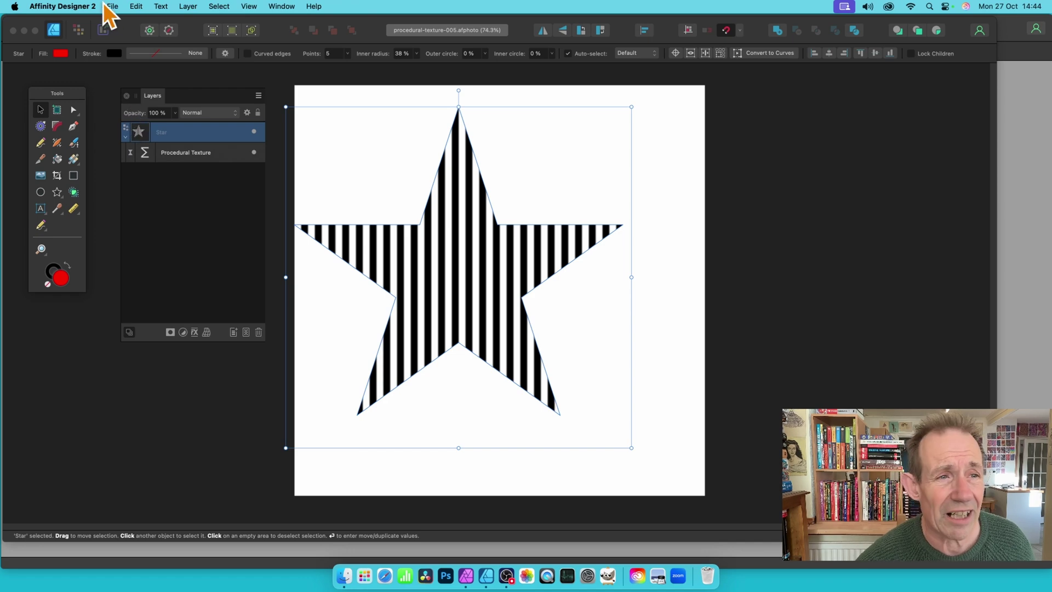
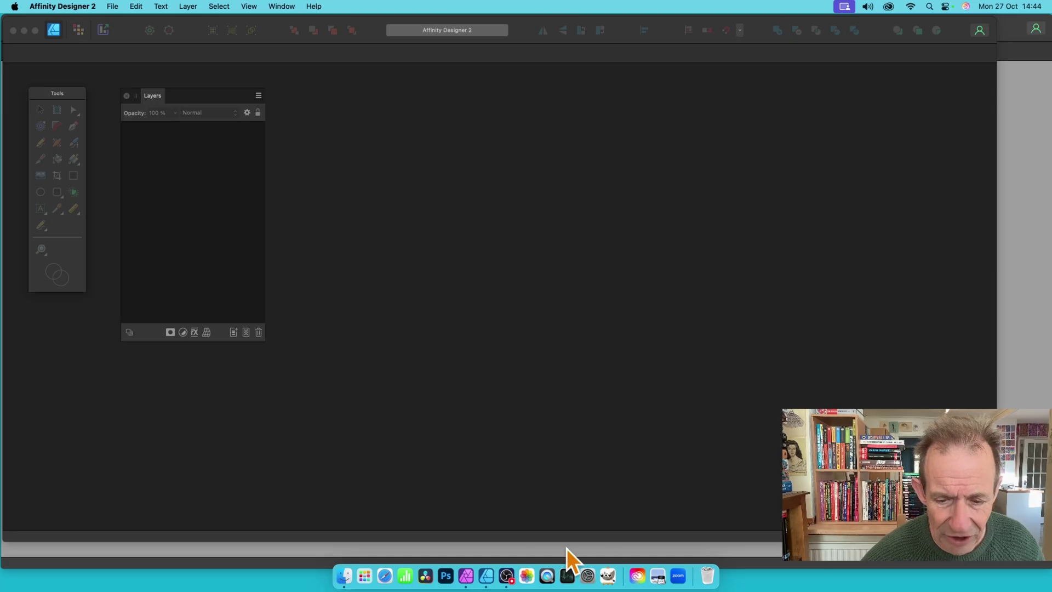
Step: Switch to Affinity Photo and quit it to return to Affinity Designer
left_click(465, 575)
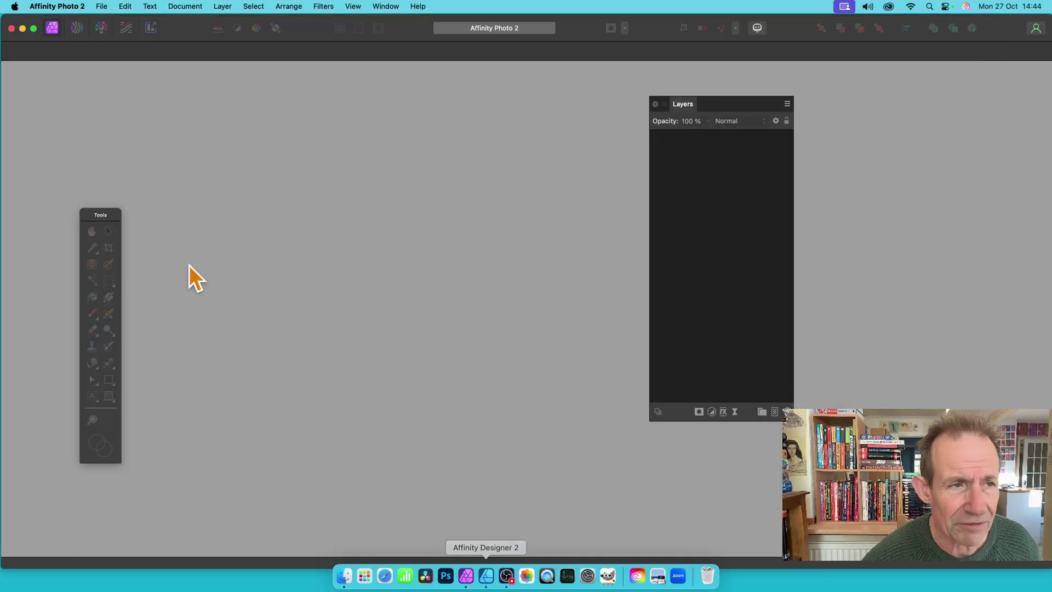
left_click(35, 6)
left_click(55, 197)
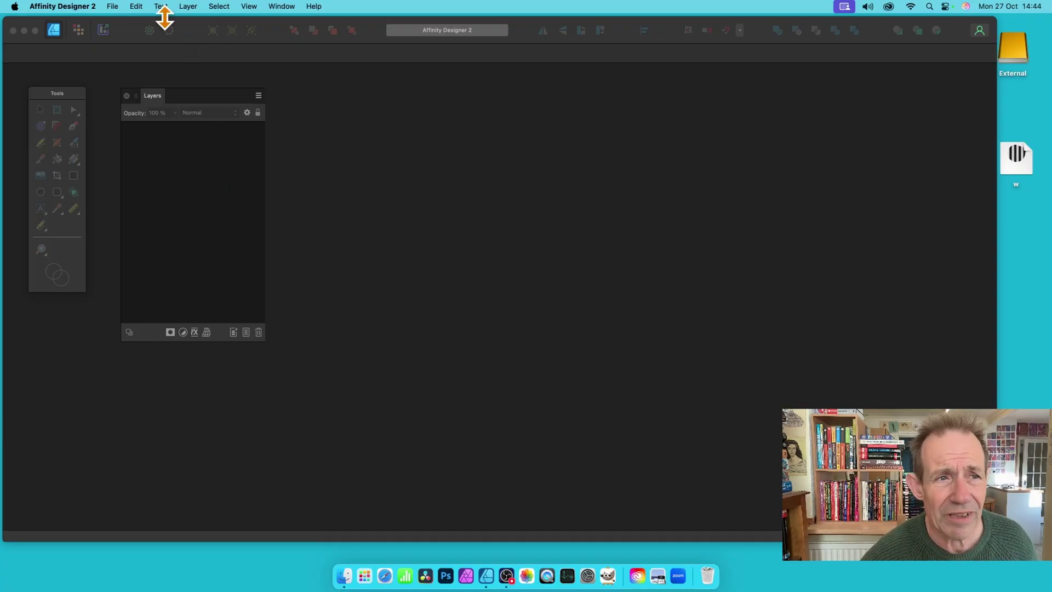
Step: Create a new A4 portrait document, 210 x 297 mm at 300 DPI
left_click(115, 6)
left_click(124, 25)
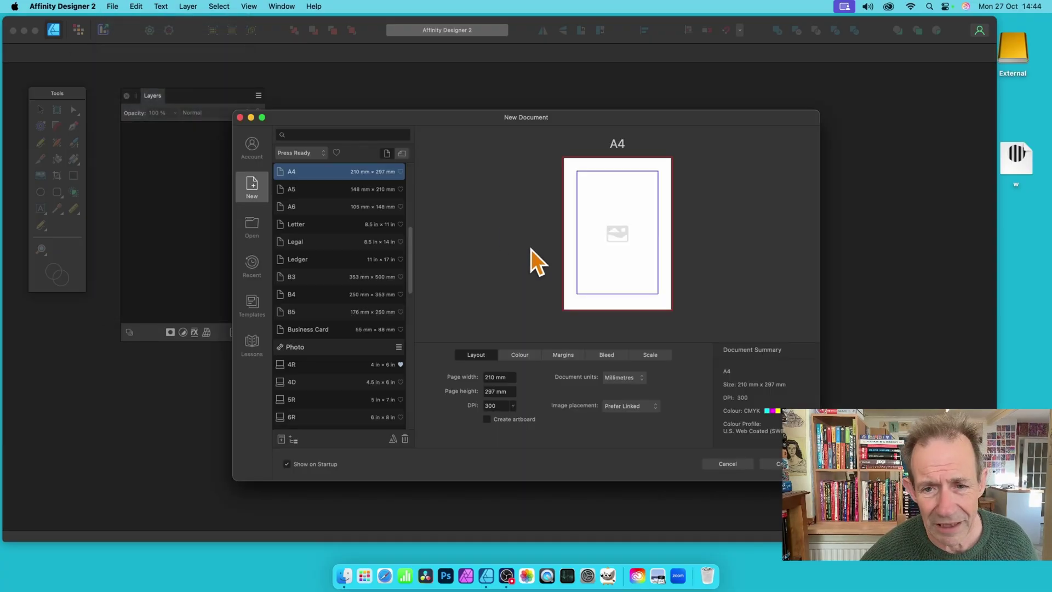
key("Return")
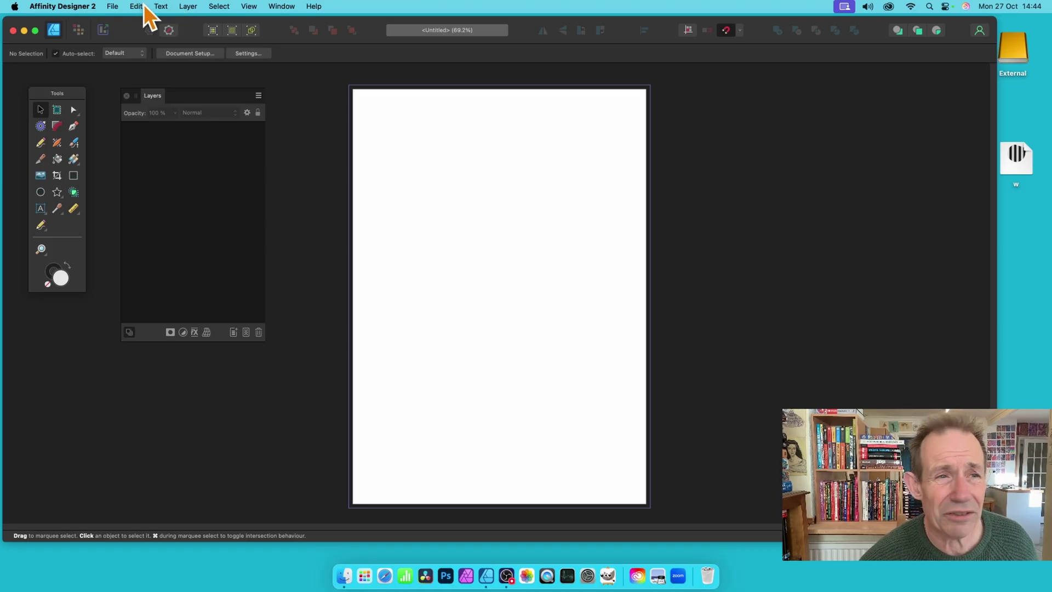
Step: Place the procedural-texture-005 file on the blank A4 page at its default size
left_click(113, 6)
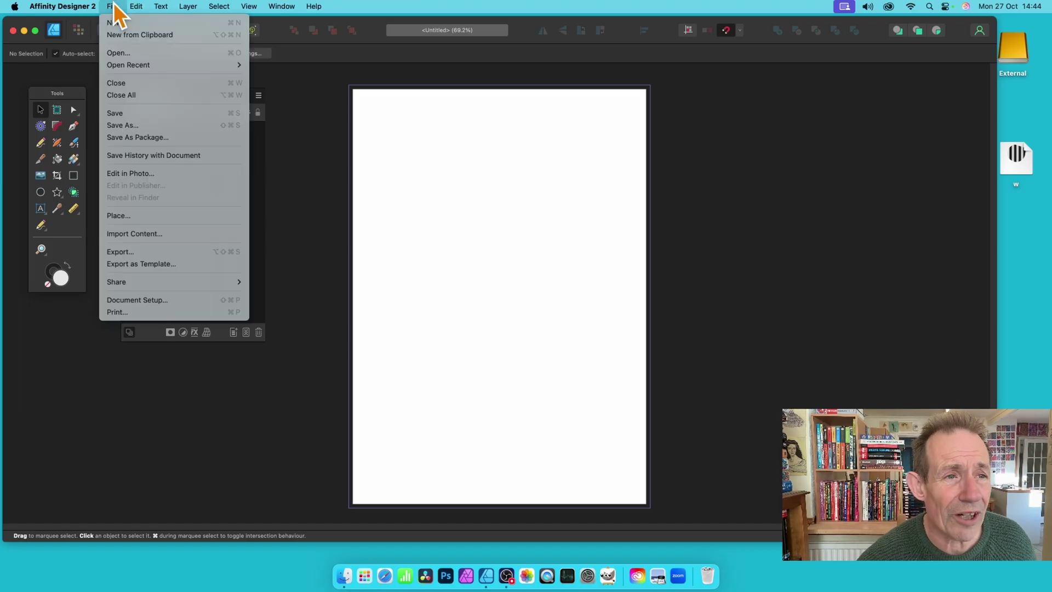
left_click(131, 219)
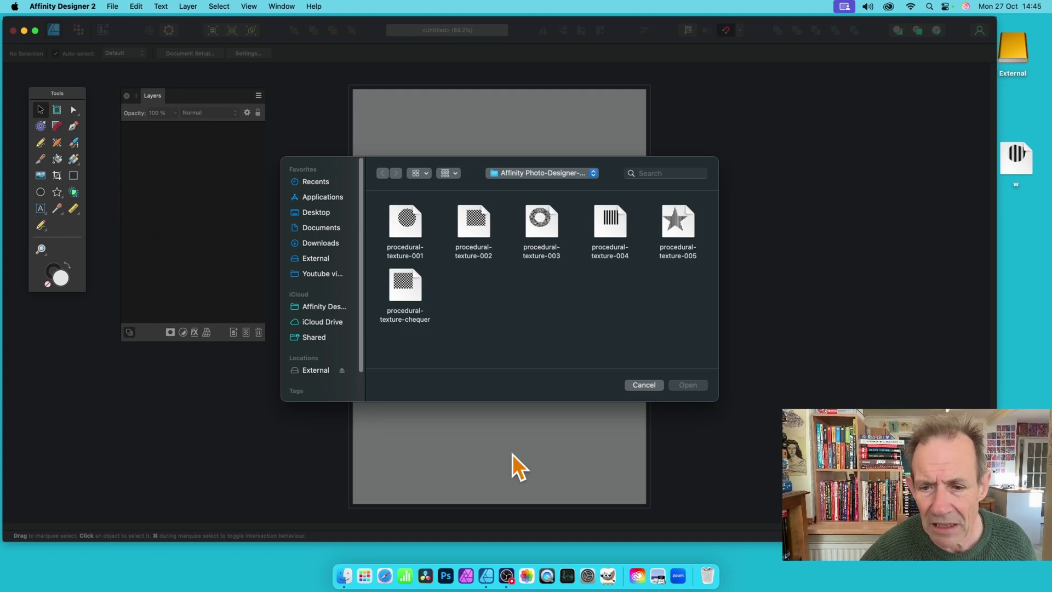
left_click(679, 236)
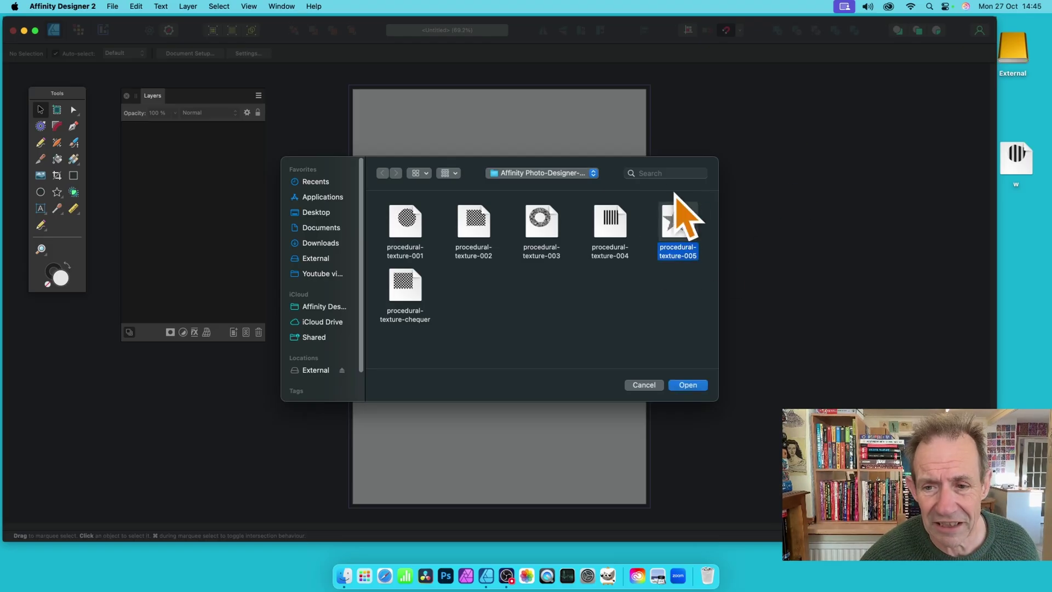
left_click(688, 386)
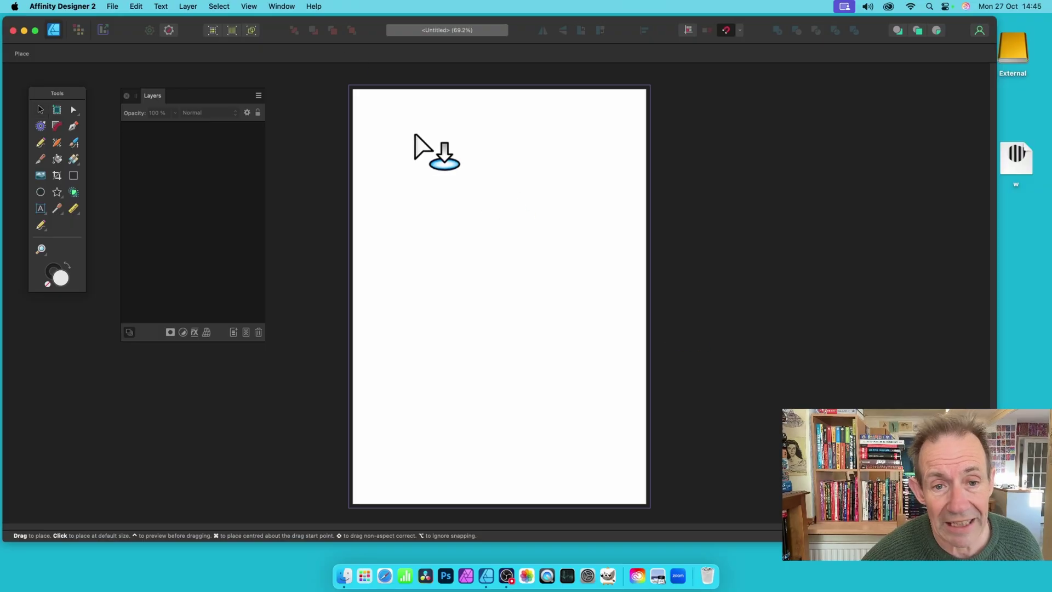
left_click(397, 180)
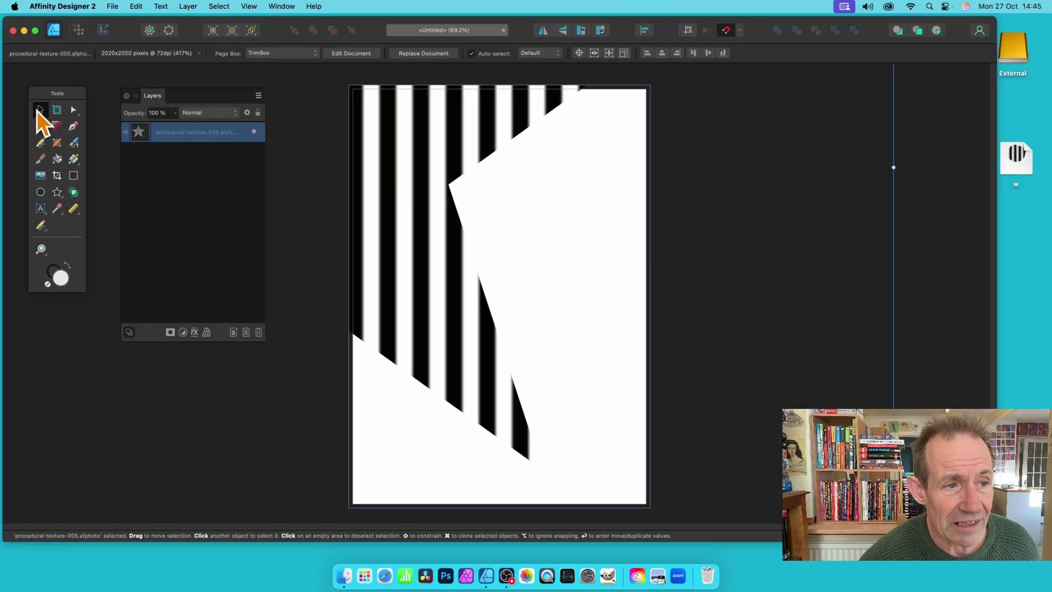
Step: Scale the placed star document to about 259% and position it over the page
left_click_drag(442, 206, 757, 452)
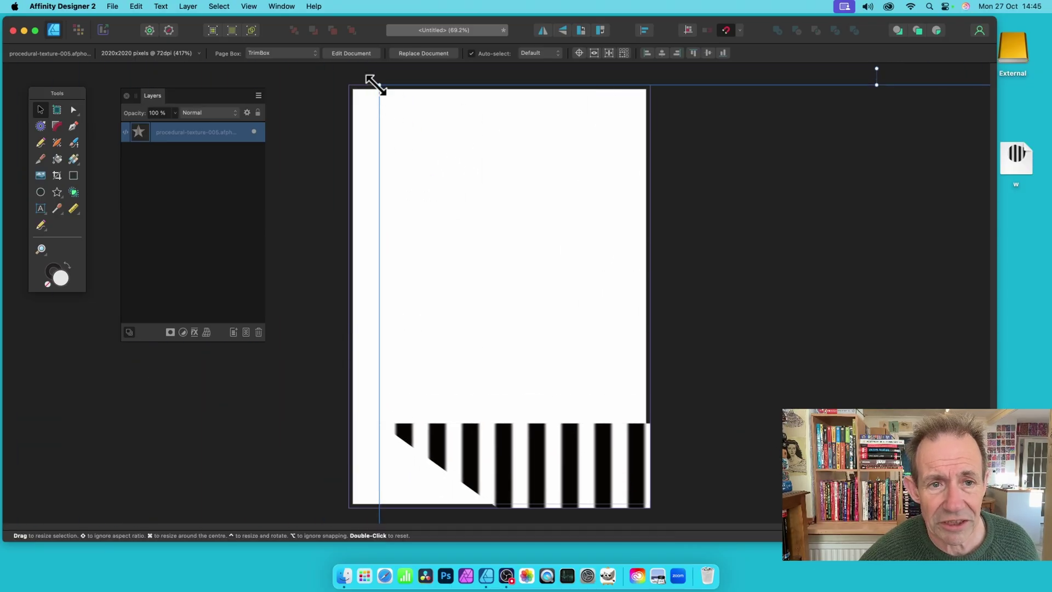
left_click_drag(374, 83, 703, 408)
left_click_drag(872, 489, 508, 170)
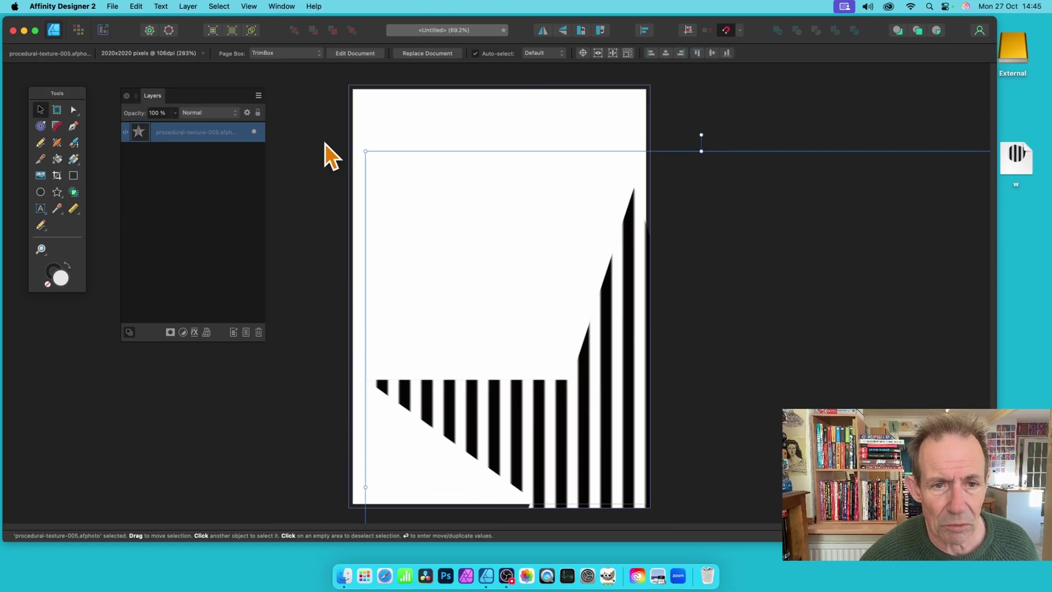
left_click_drag(366, 151, 626, 353)
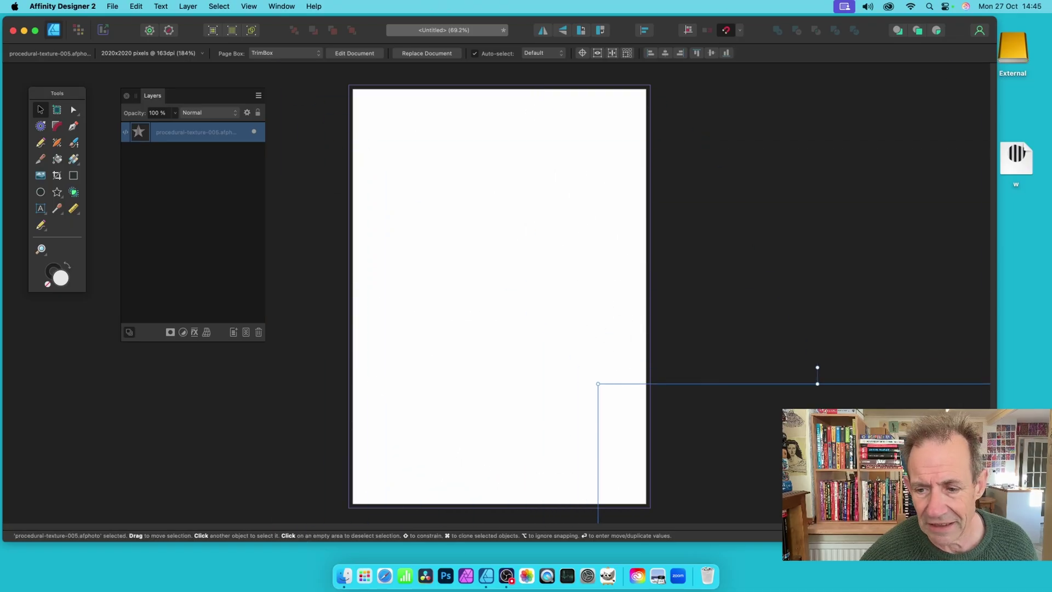
left_click_drag(900, 481, 679, 230)
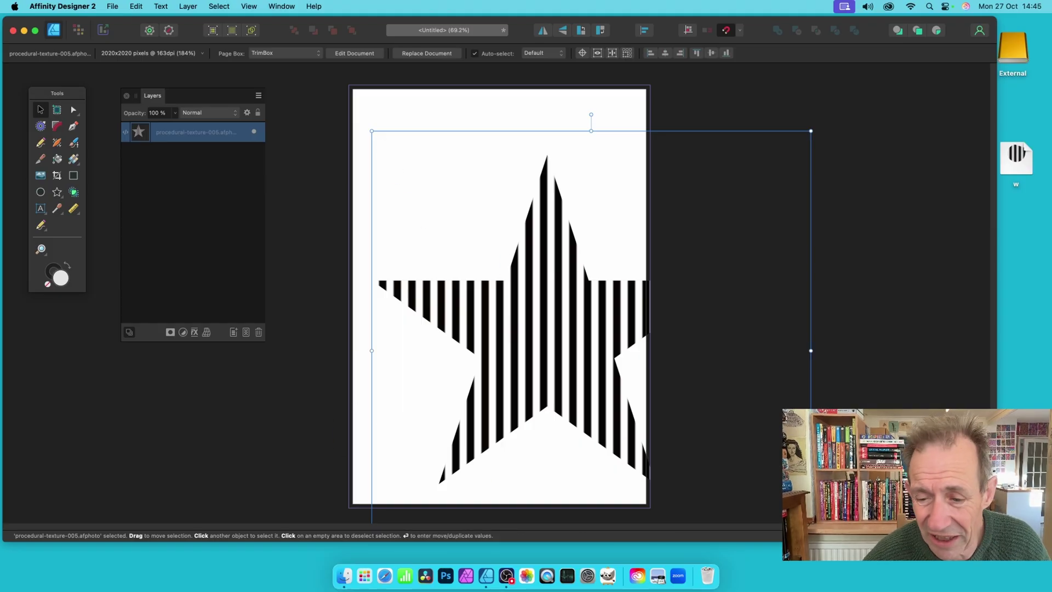
left_click_drag(810, 130, 836, 85)
left_click_drag(535, 352, 315, 223)
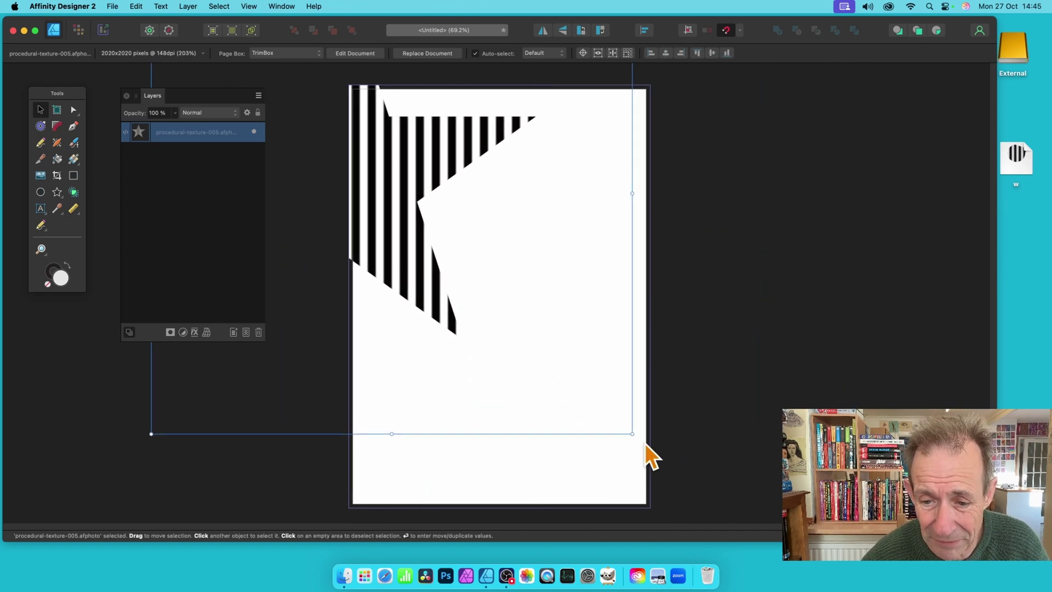
left_click_drag(632, 434, 789, 564)
left_click_drag(406, 237, 433, 259)
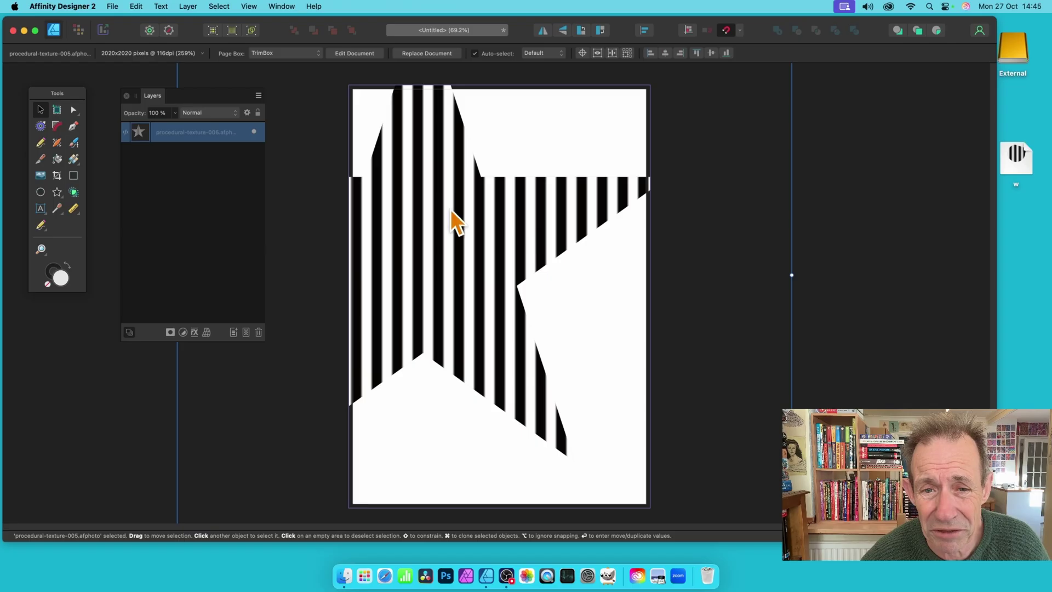
Step: Try duplicating the placed star several times across the page, and undo the copies
mouse_move(450, 209)
left_mouse_down()
mouse_move(472, 240)
mouse_move(645, 180)
mouse_move(582, 188)
mouse_move(623, 357)
mouse_move(606, 386)
mouse_move(378, 484)
mouse_move(425, 495)
mouse_move(312, 357)
mouse_move(477, 328)
left_mouse_up()
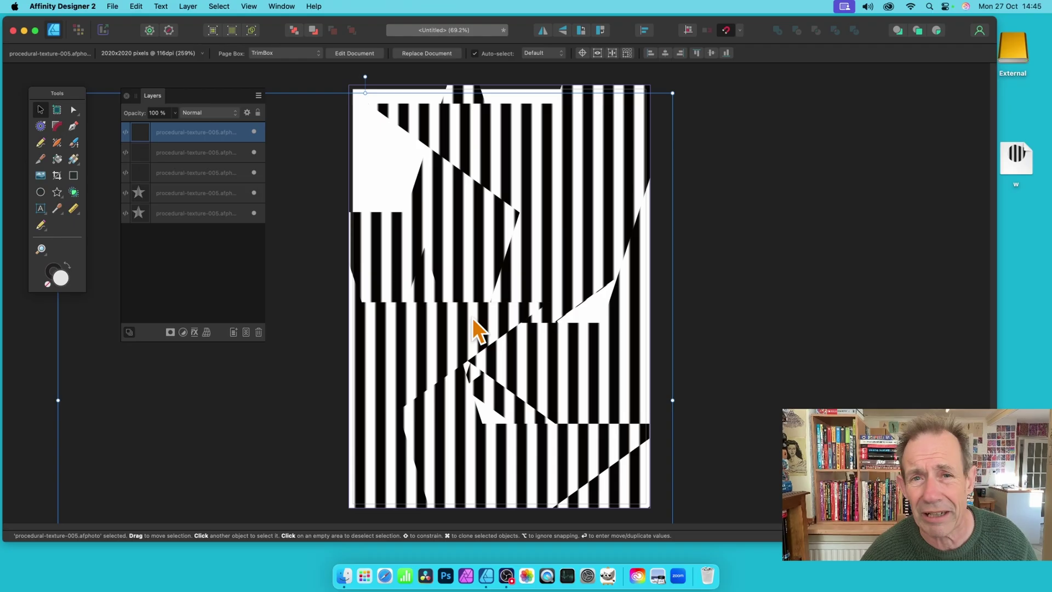
key("super+z")
key("super+z")
key("super+z")
key("super+z")
key("super+z")
key("super+z")
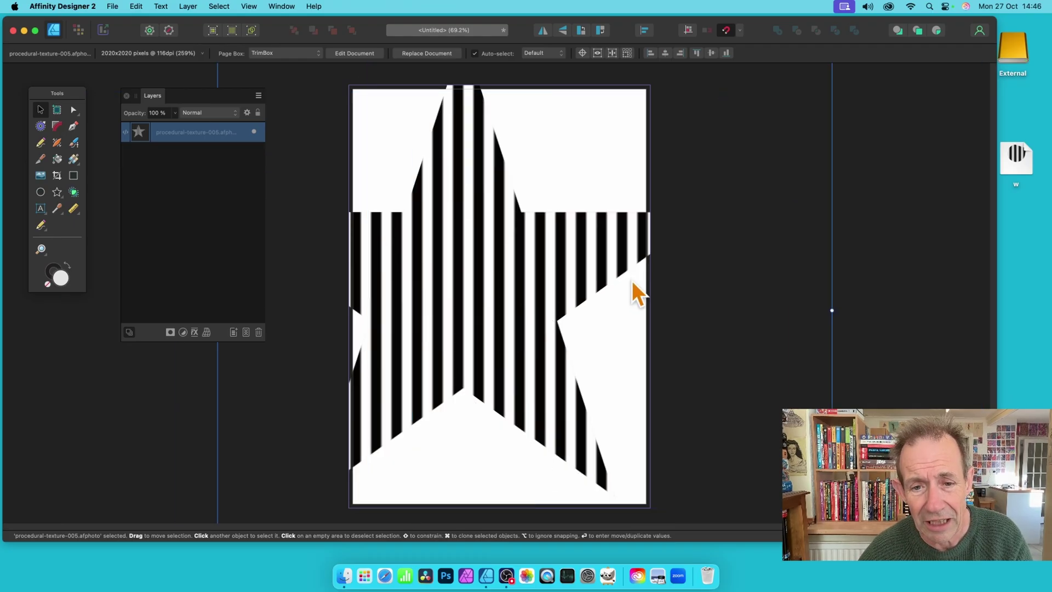
Step: Shift the placed star towards the page's lower right and open the placed document for editing
left_click_drag(492, 277, 560, 320)
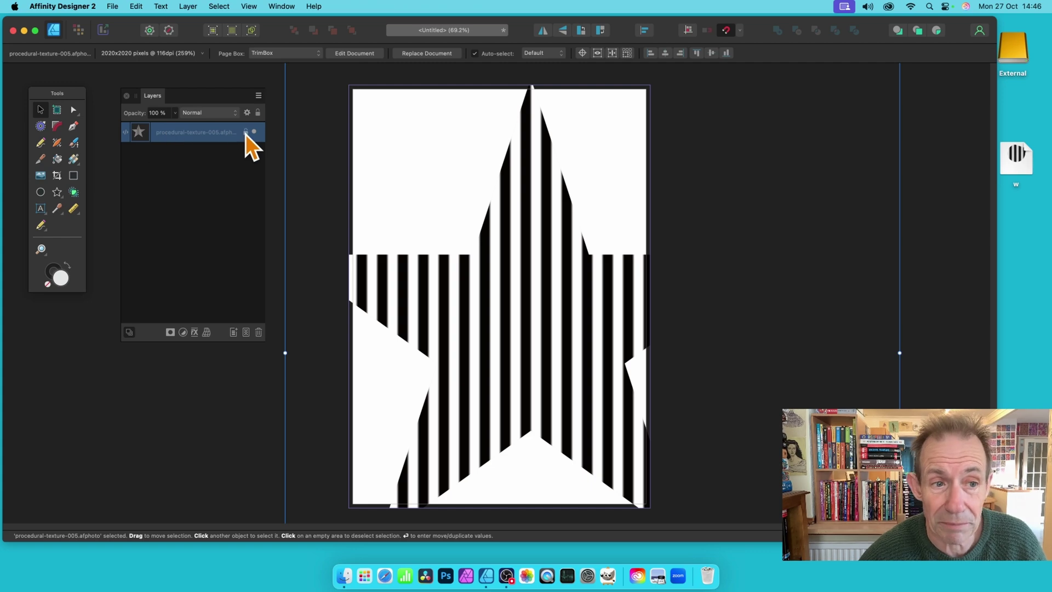
double_click(141, 134)
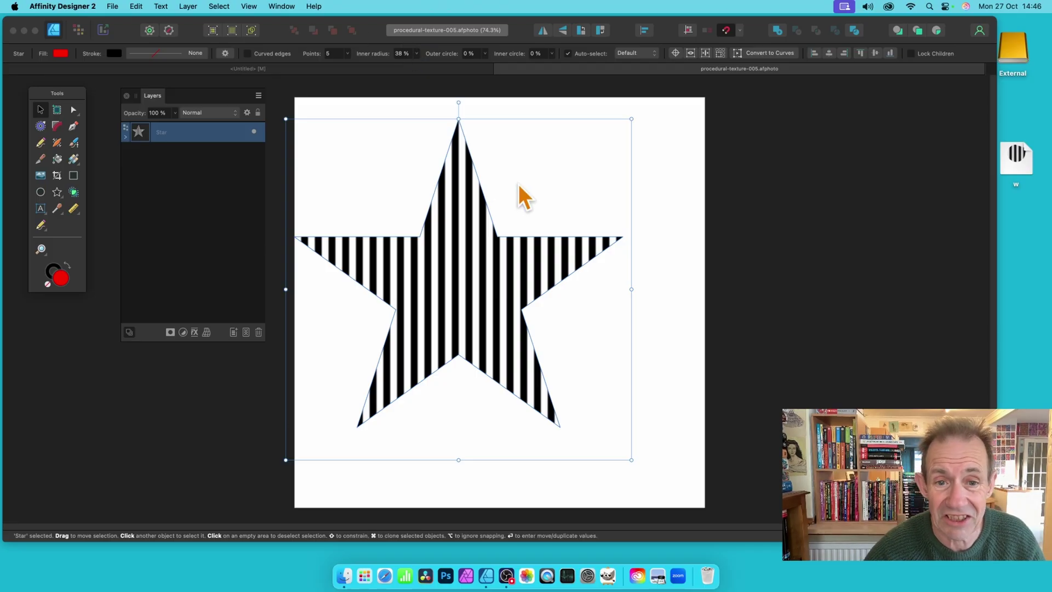
Step: Move the striped star around within the placed document and expand its layer to reveal the Procedural Texture
left_click_drag(467, 222, 497, 229)
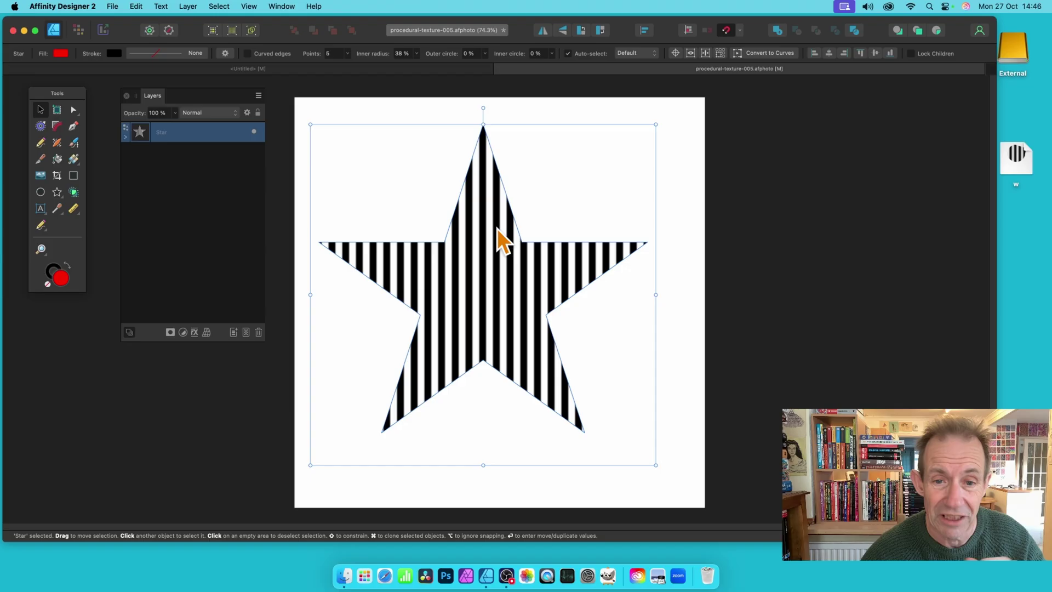
left_click_drag(544, 211, 479, 250)
left_click(125, 137)
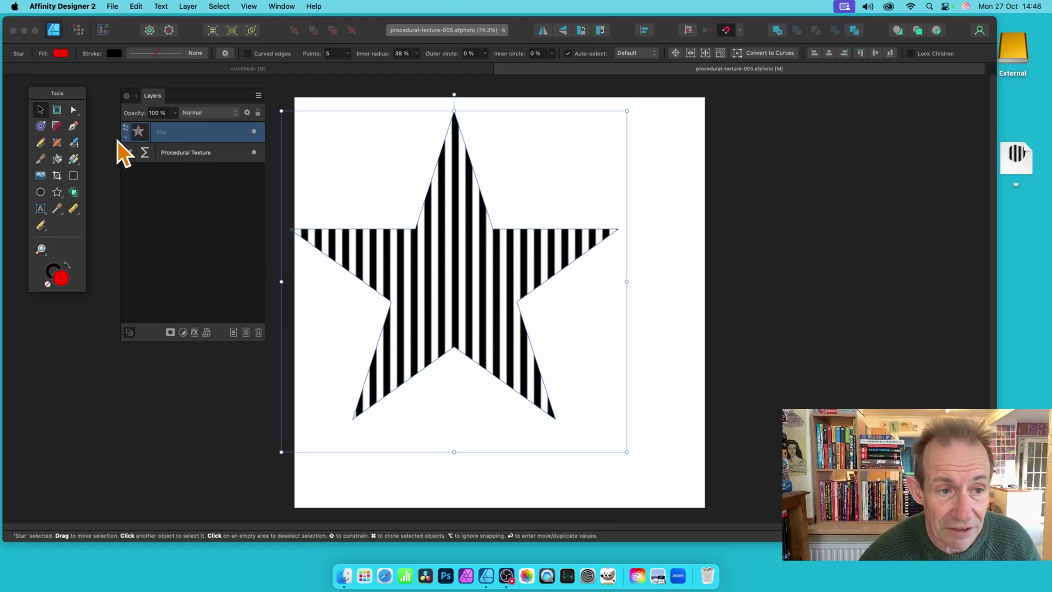
Step: Draw a tall red diamond to the right of the star, overlapping its right arm
left_click(57, 193)
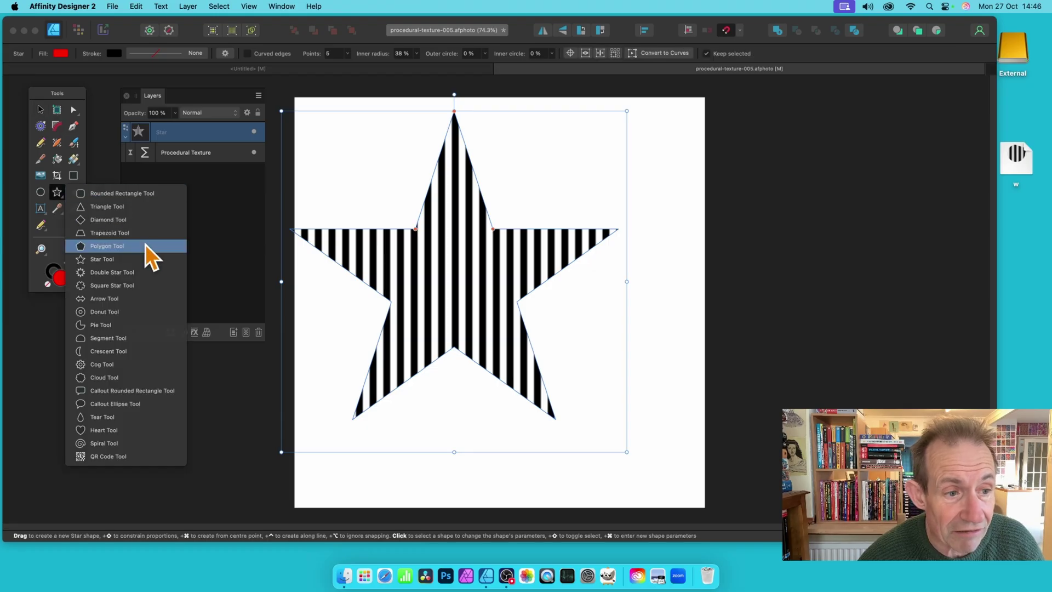
left_click(116, 219)
mouse_move(557, 115)
left_mouse_down()
mouse_move(636, 343)
mouse_move(680, 411)
left_mouse_up()
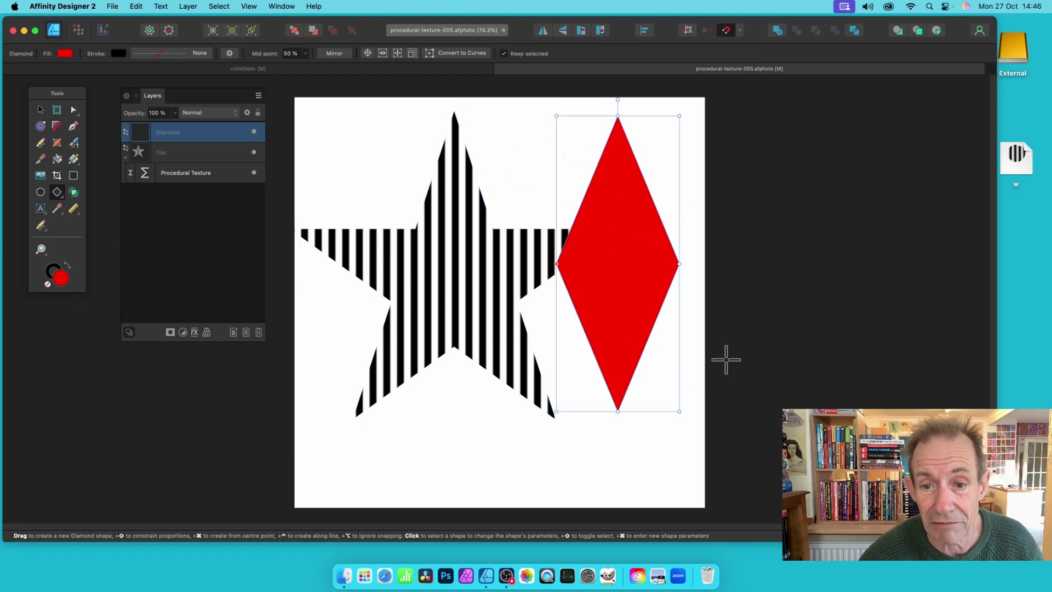
Step: Move the Procedural Texture filter from the star layer into the Diamond layer and expand that layer
left_click(196, 175)
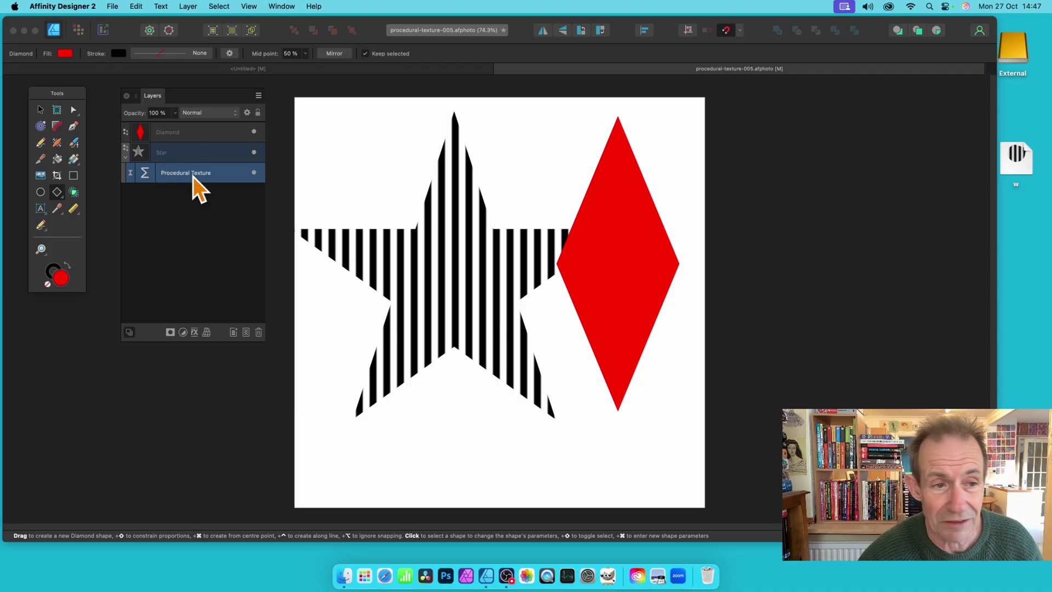
left_click_drag(195, 172, 197, 133)
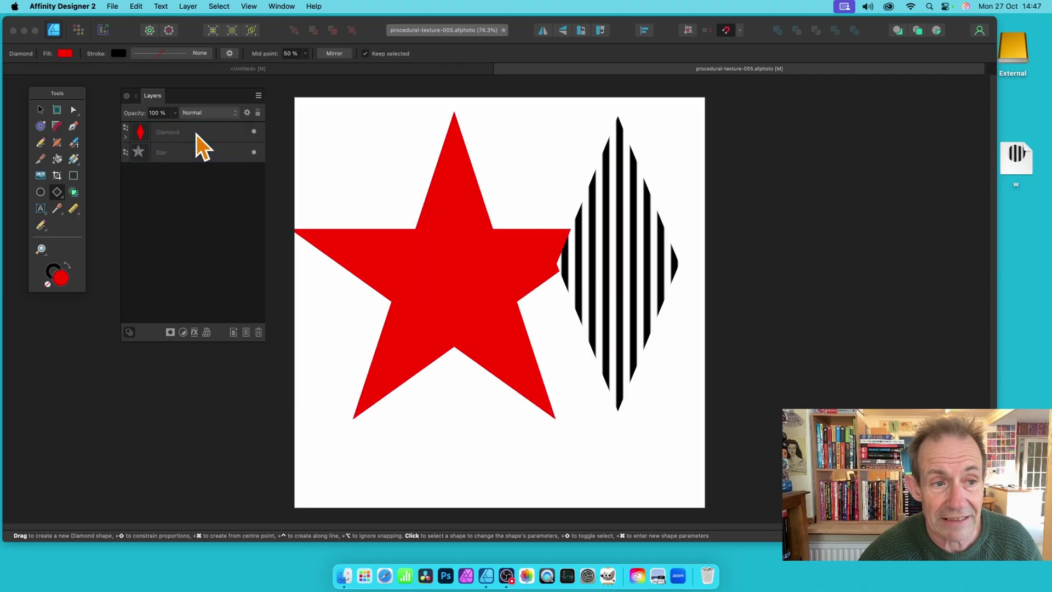
left_click(127, 137)
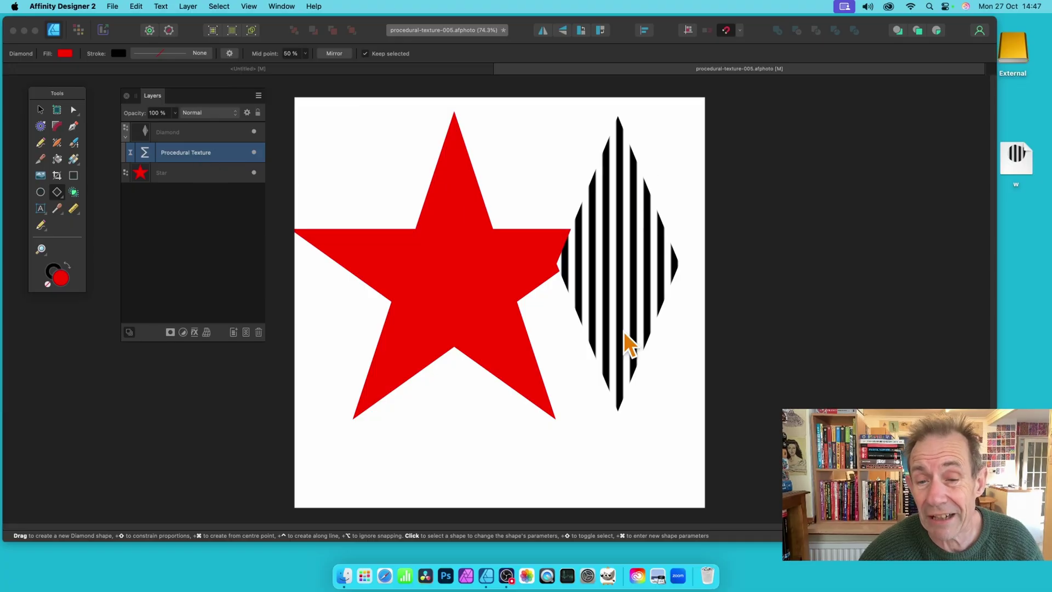
Step: Select and delete the plain red star
left_click(40, 109)
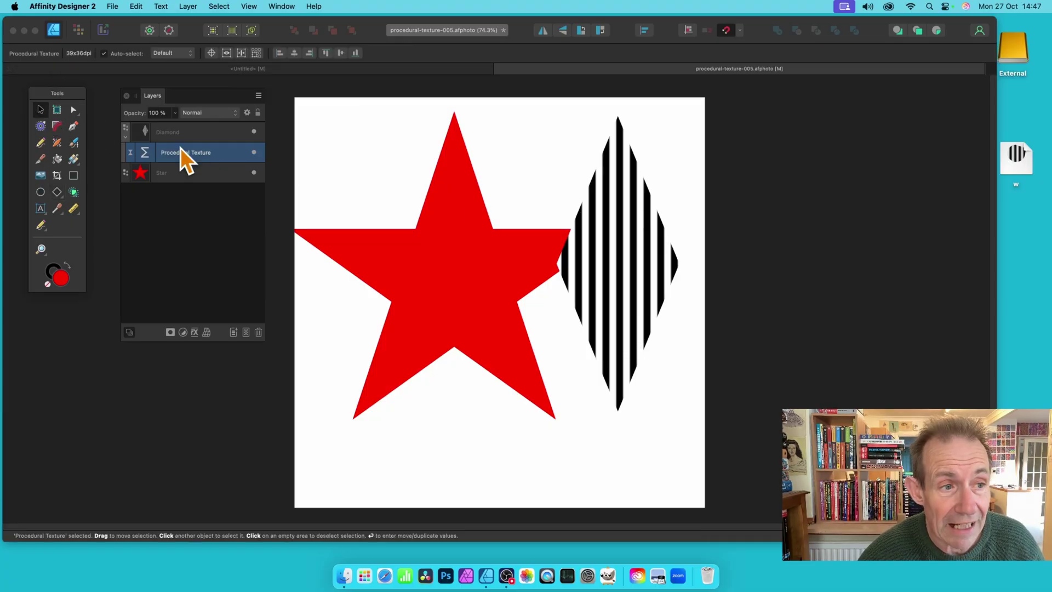
left_click(432, 288)
key("Delete")
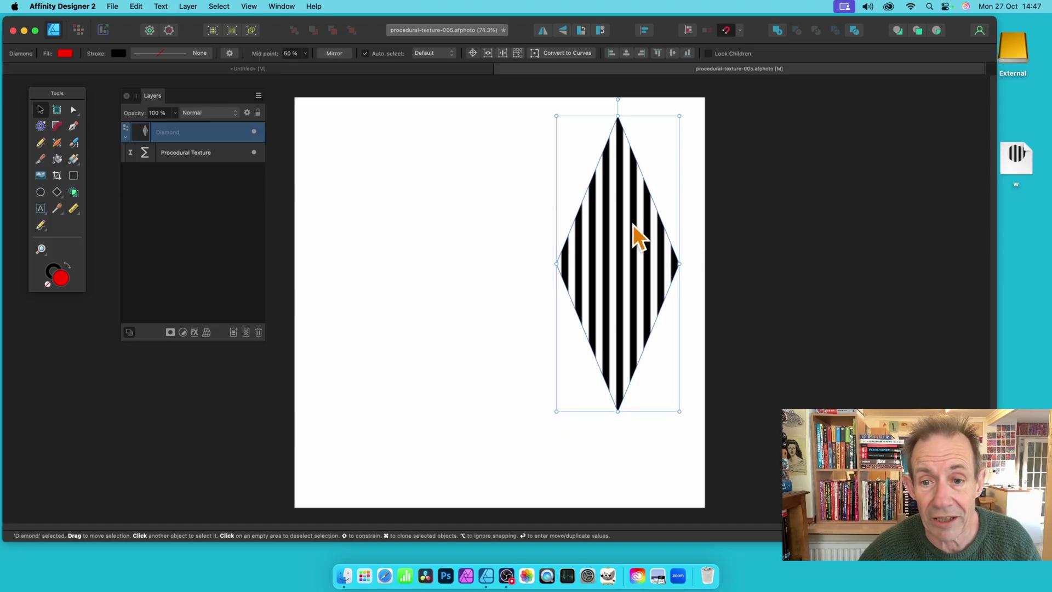
Step: Enlarge the striped diamond to span nearly the full page height, and save and close procedural-texture-005.afphoto
left_click_drag(632, 225, 478, 237)
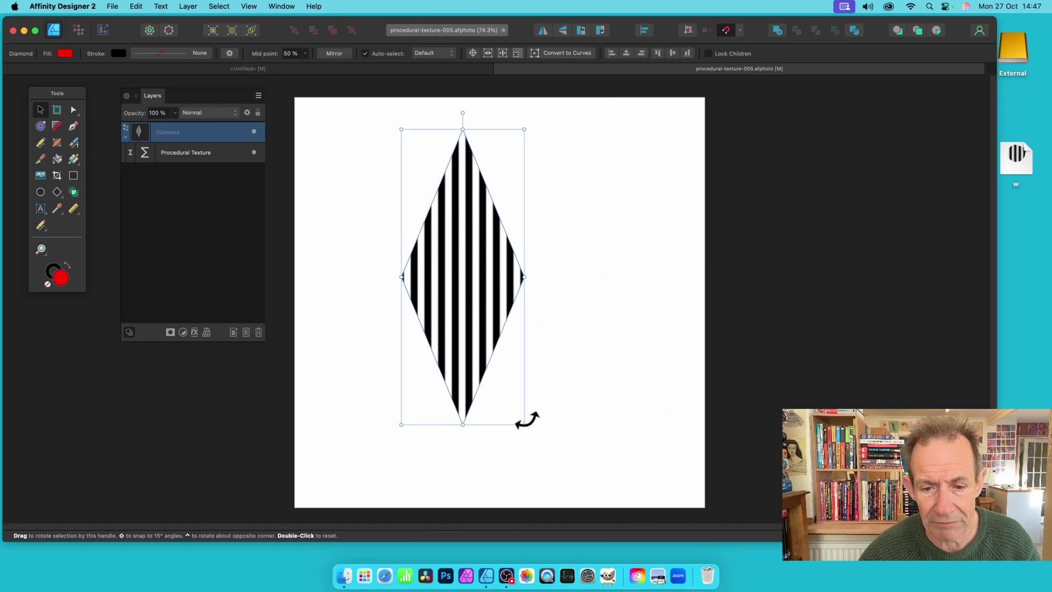
left_click_drag(524, 424, 630, 493)
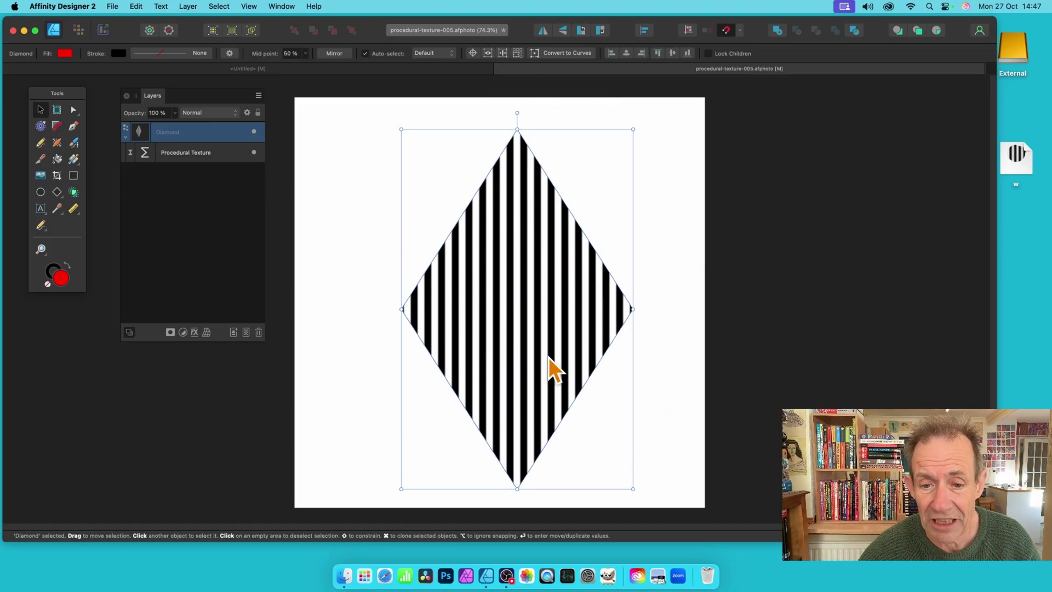
left_click_drag(543, 364, 507, 339)
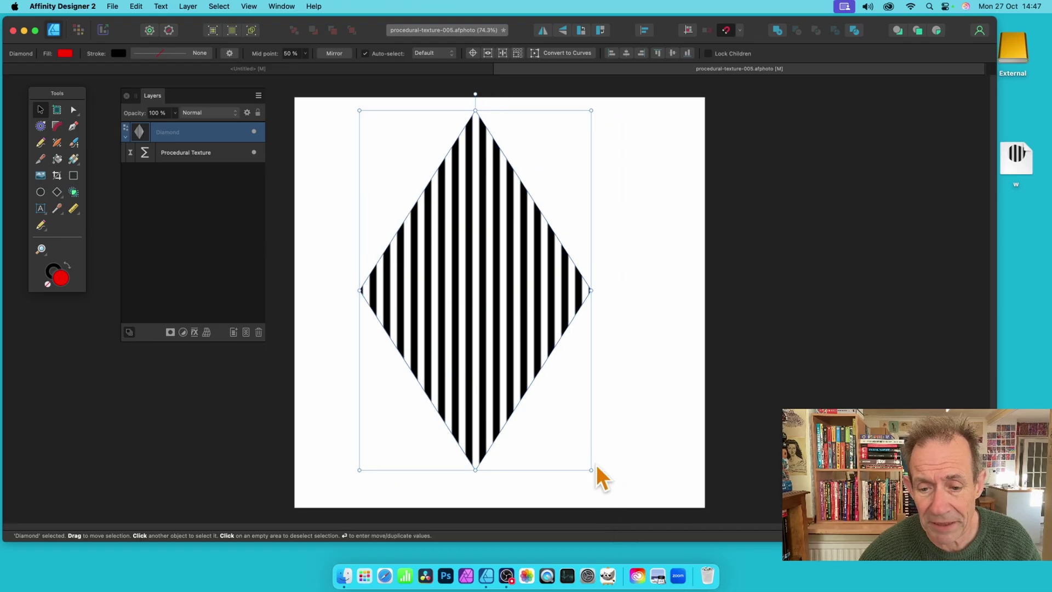
left_click_drag(592, 468, 618, 499)
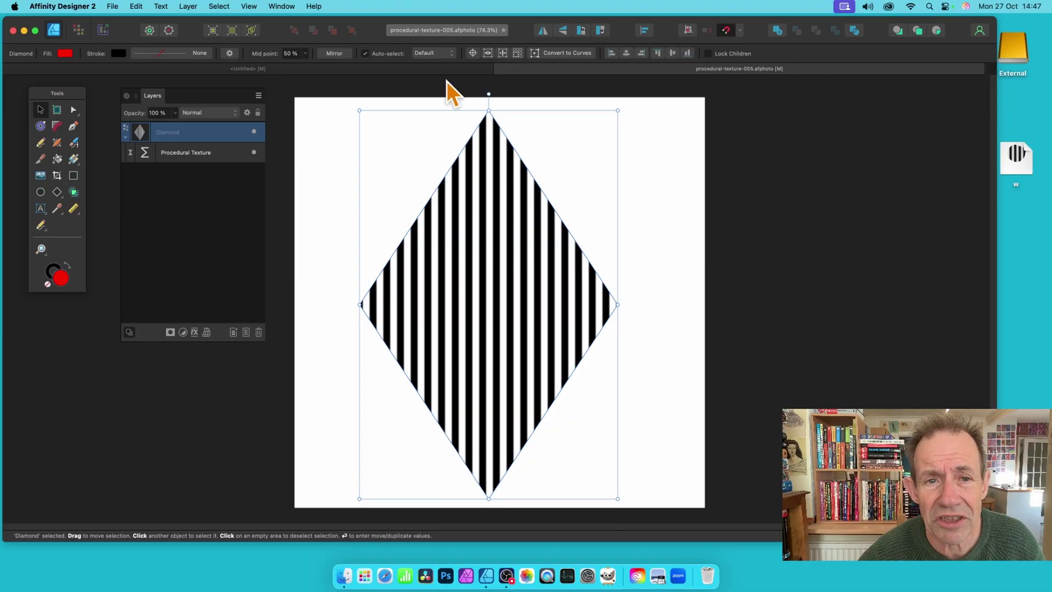
left_click(500, 69)
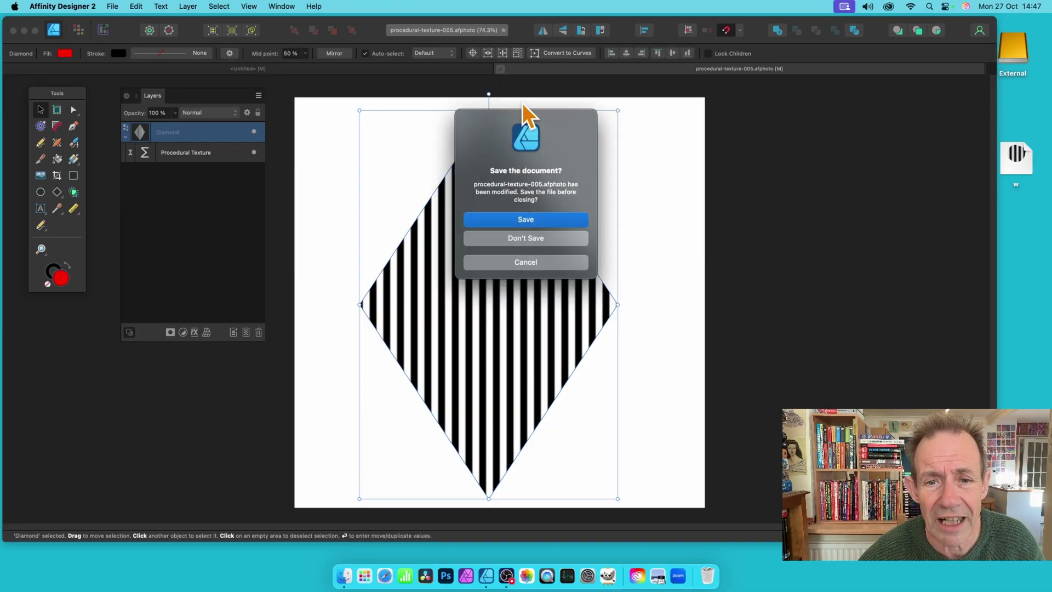
left_click(551, 219)
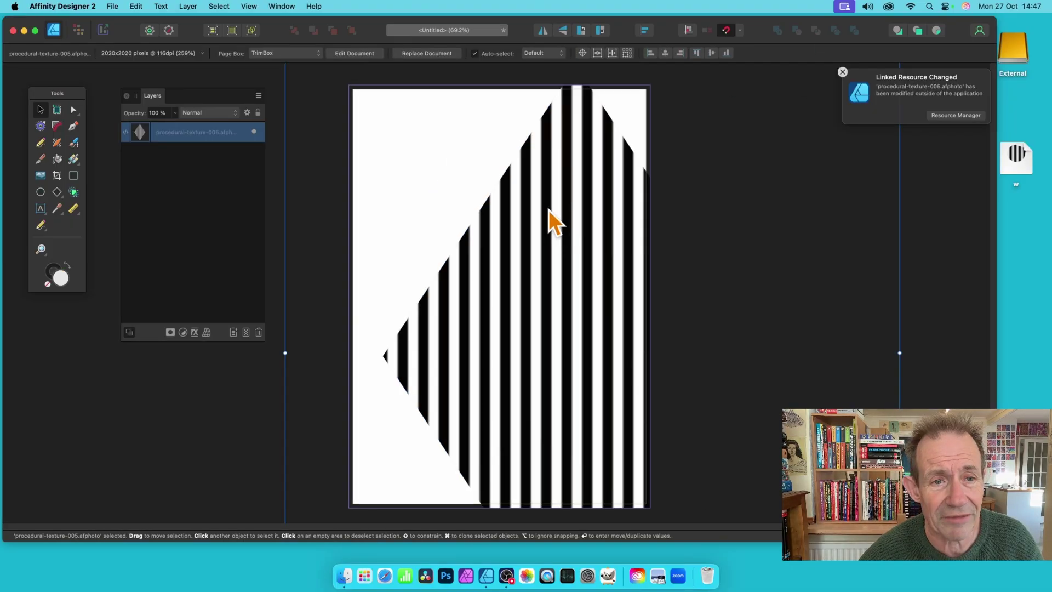
Step: Scale the placed texture document down to 96% and scatter seven duplicates of it across the page
left_click_drag(554, 239, 595, 364)
left_click_drag(324, 170, 521, 343)
left_click_drag(643, 509, 456, 233)
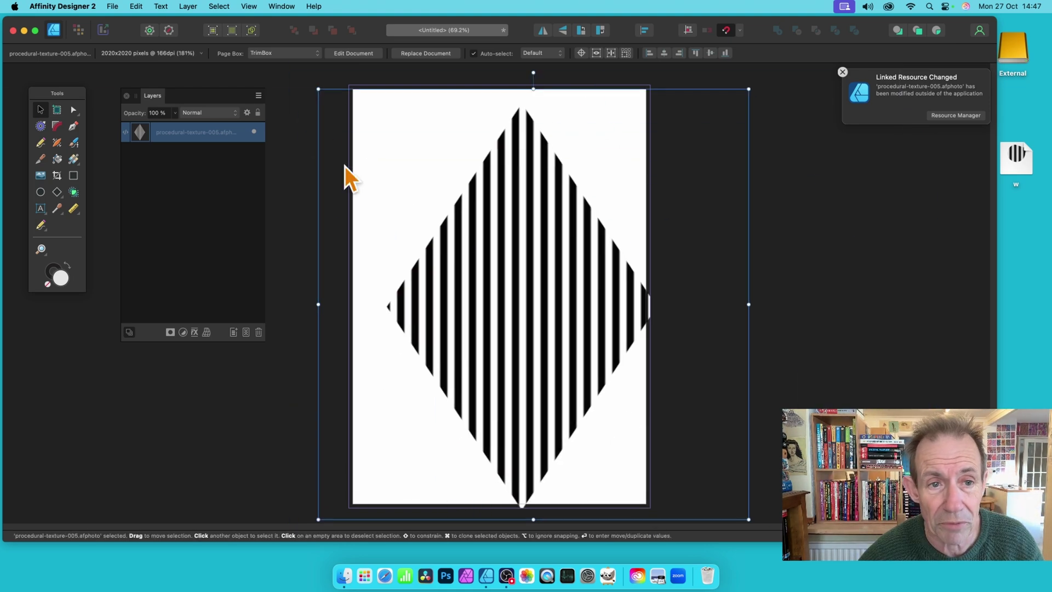
left_click_drag(318, 89, 535, 270)
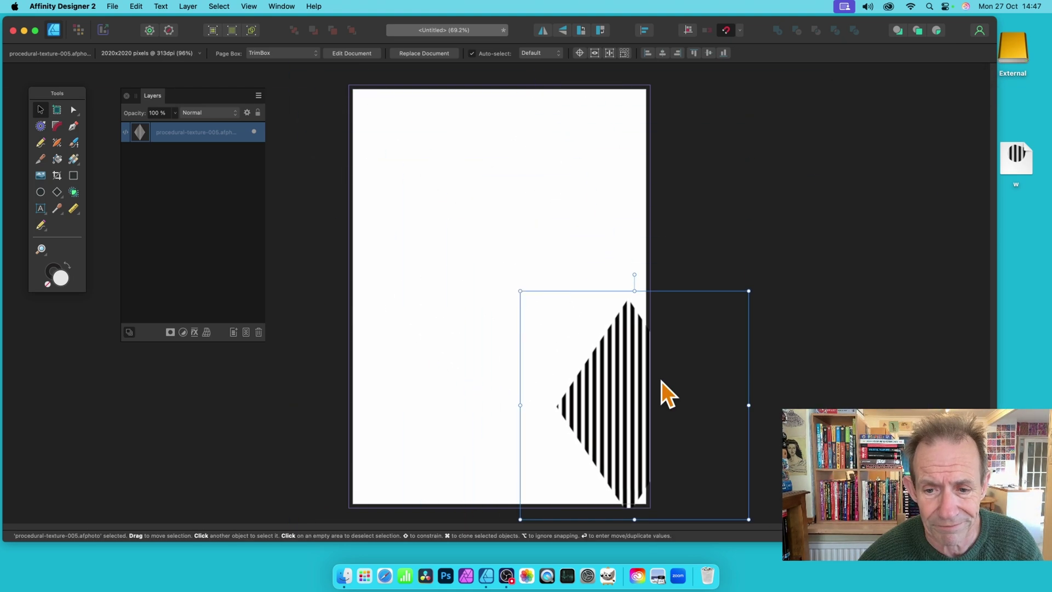
mouse_move(665, 393)
left_mouse_down()
mouse_move(488, 228)
mouse_move(458, 218)
mouse_move(547, 199)
mouse_move(574, 221)
mouse_move(589, 323)
mouse_move(475, 392)
mouse_move(425, 384)
mouse_move(356, 275)
mouse_move(394, 182)
mouse_move(416, 157)
mouse_move(667, 143)
mouse_move(655, 142)
mouse_move(547, 345)
mouse_move(488, 388)
mouse_move(514, 343)
left_mouse_up()
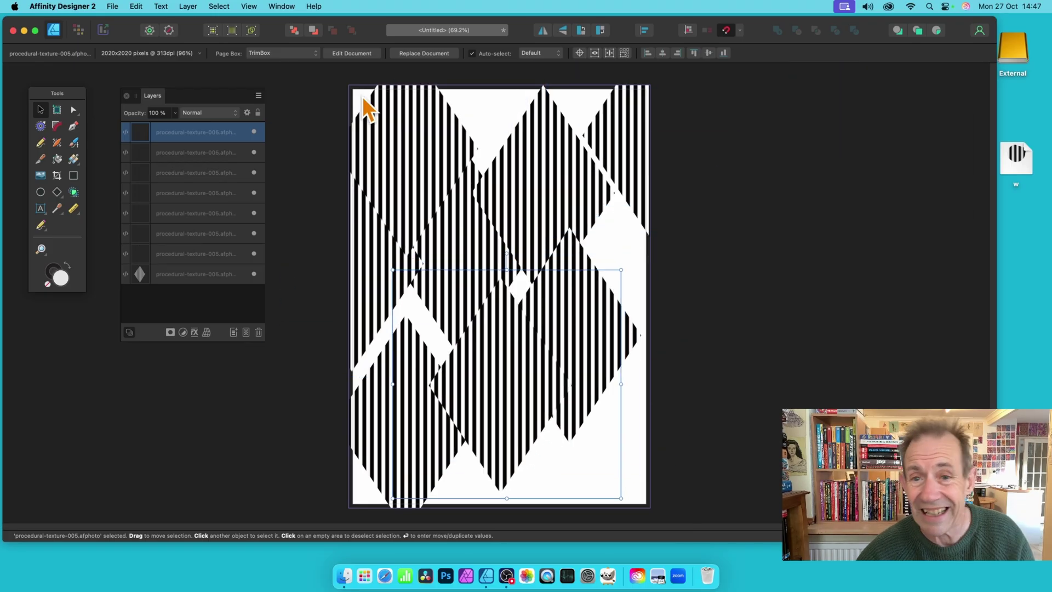
Step: Open the topmost placed copy for editing, shift its diamond slightly up and to the left, and expand the Diamond layer
double_click(141, 132)
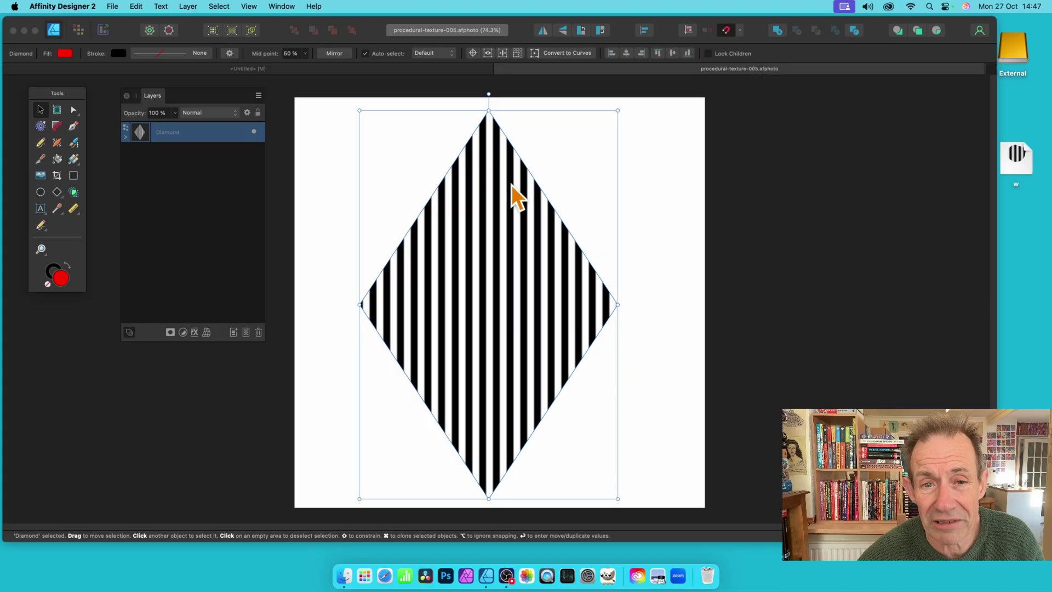
left_click_drag(547, 234, 533, 217)
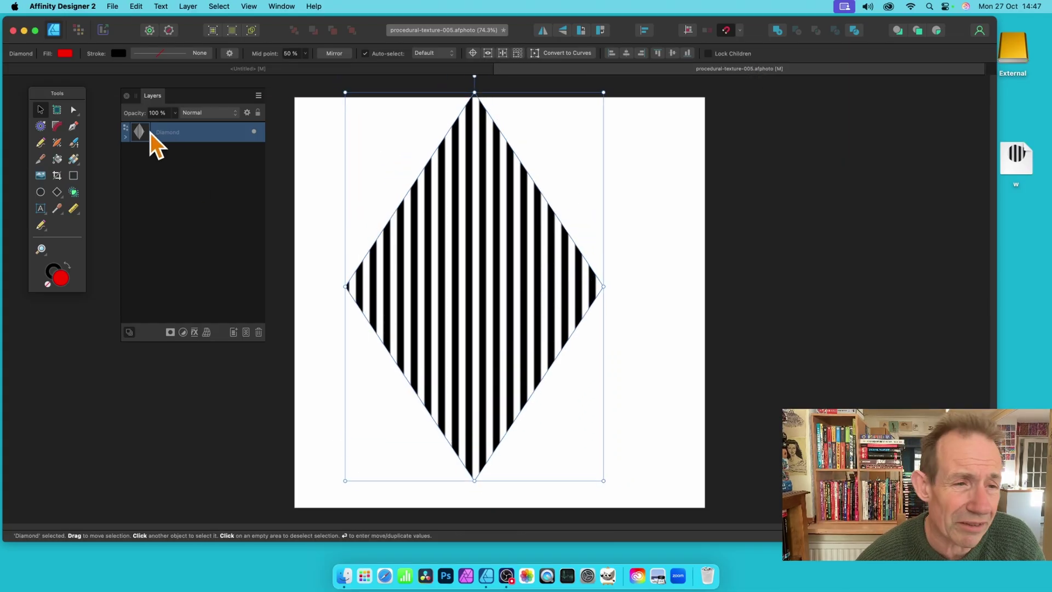
left_click(125, 136)
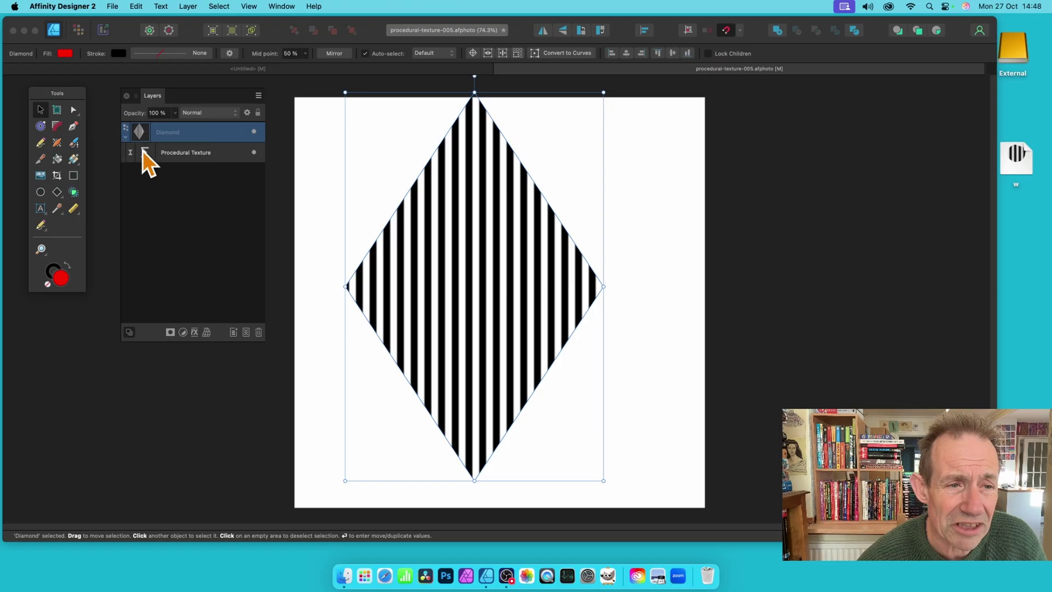
Step: Change the diamond's Procedural Texture to the Waves preset, and save and close the linked document
left_click(146, 153)
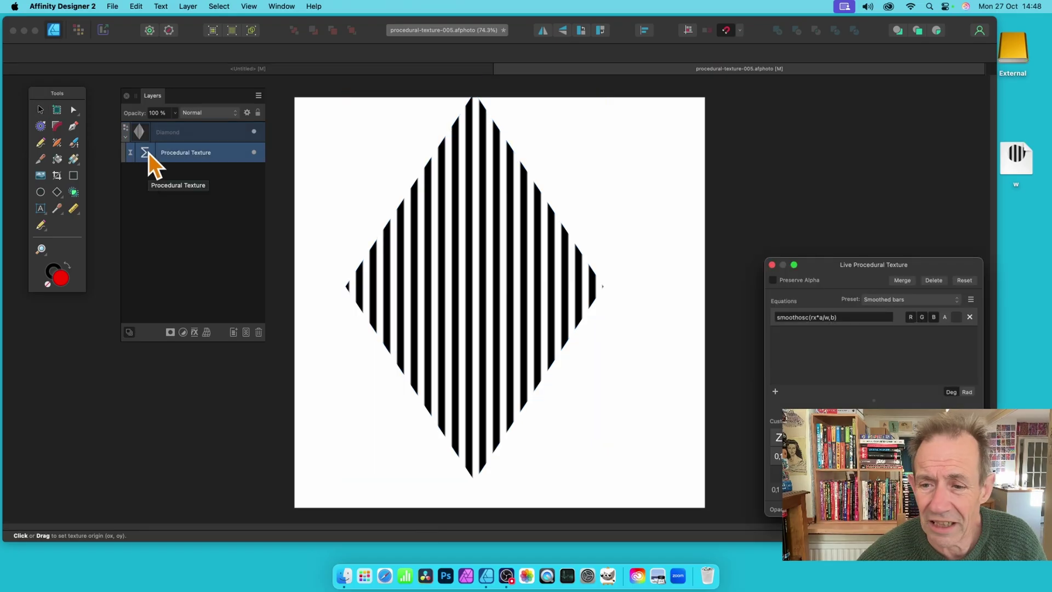
left_click_drag(875, 267, 573, 151)
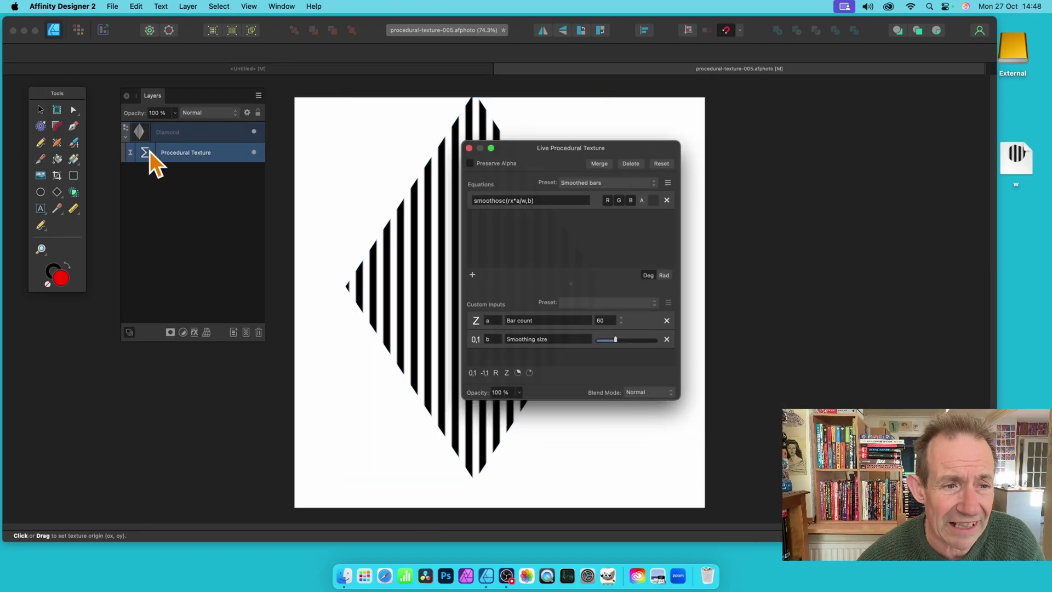
left_click(591, 184)
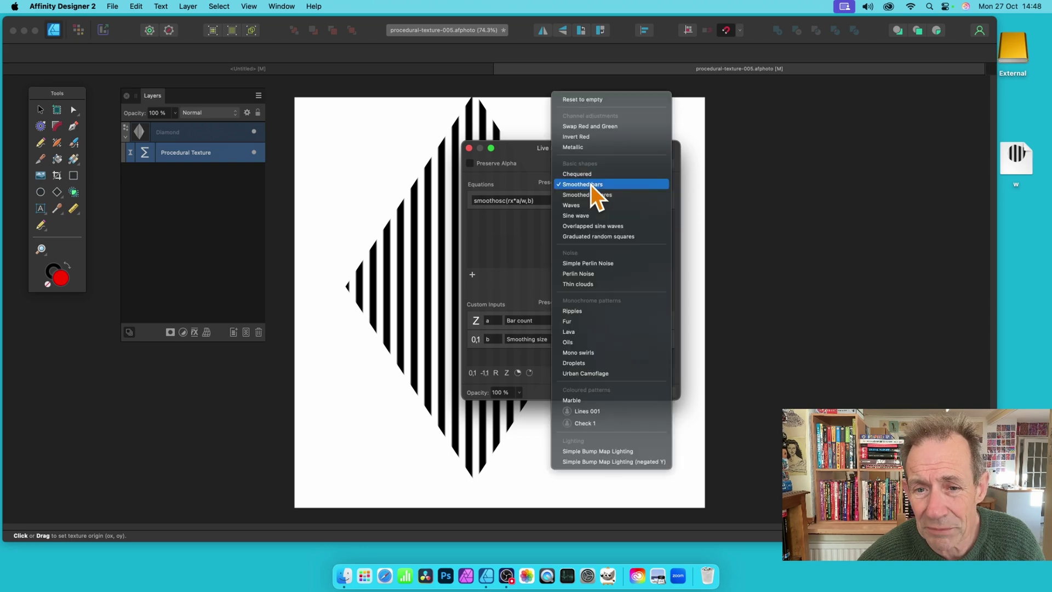
left_click(586, 204)
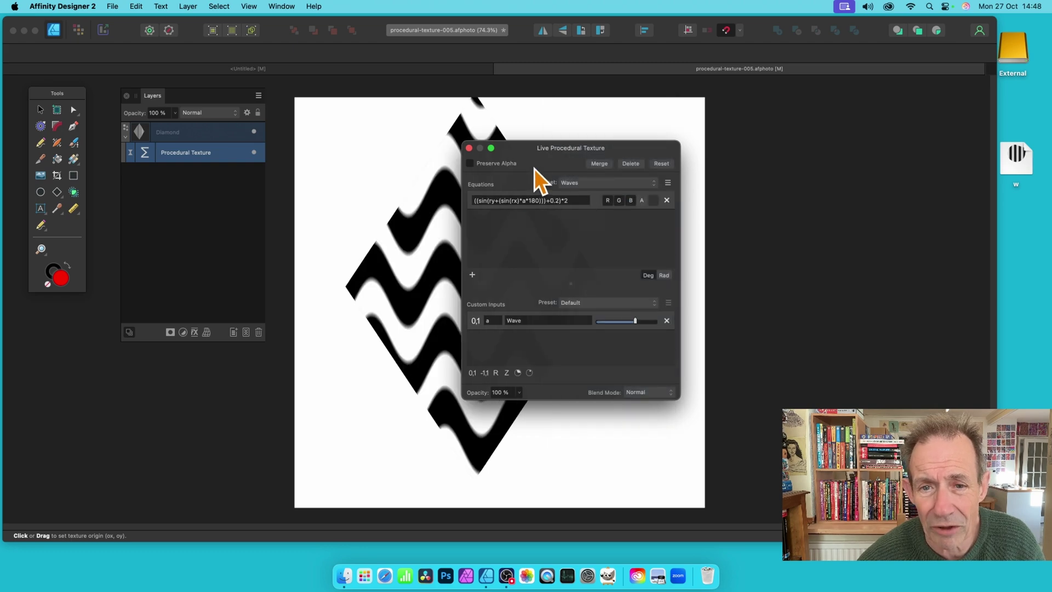
left_click_drag(540, 151, 708, 150)
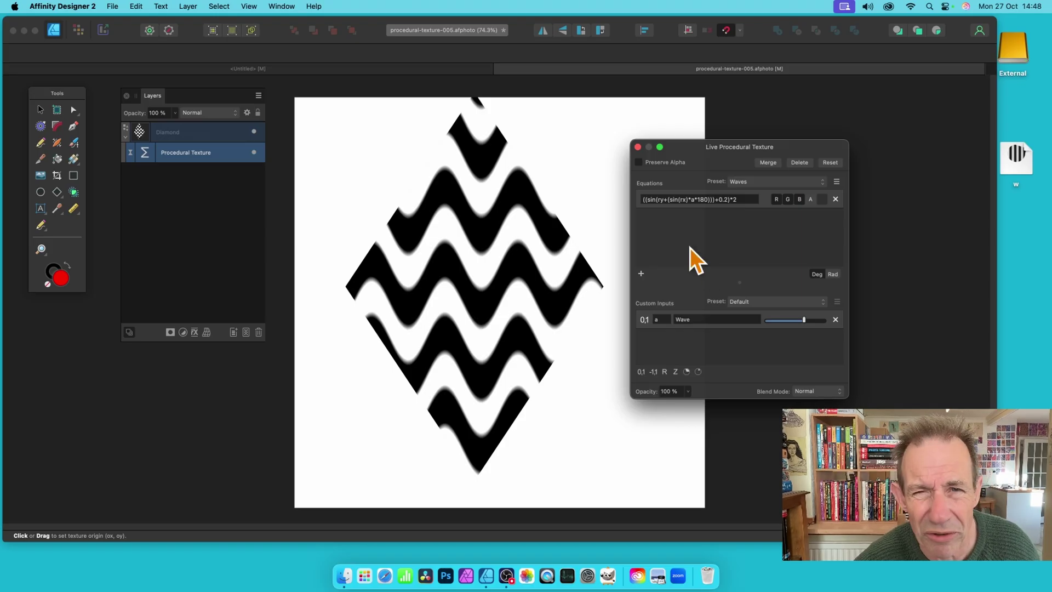
left_click(638, 148)
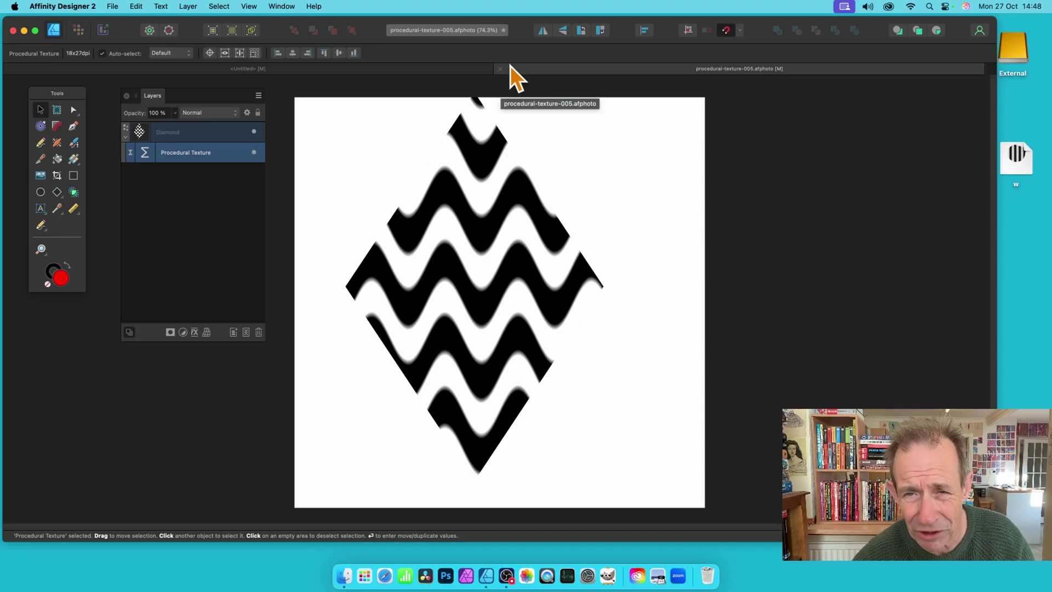
left_click(501, 68)
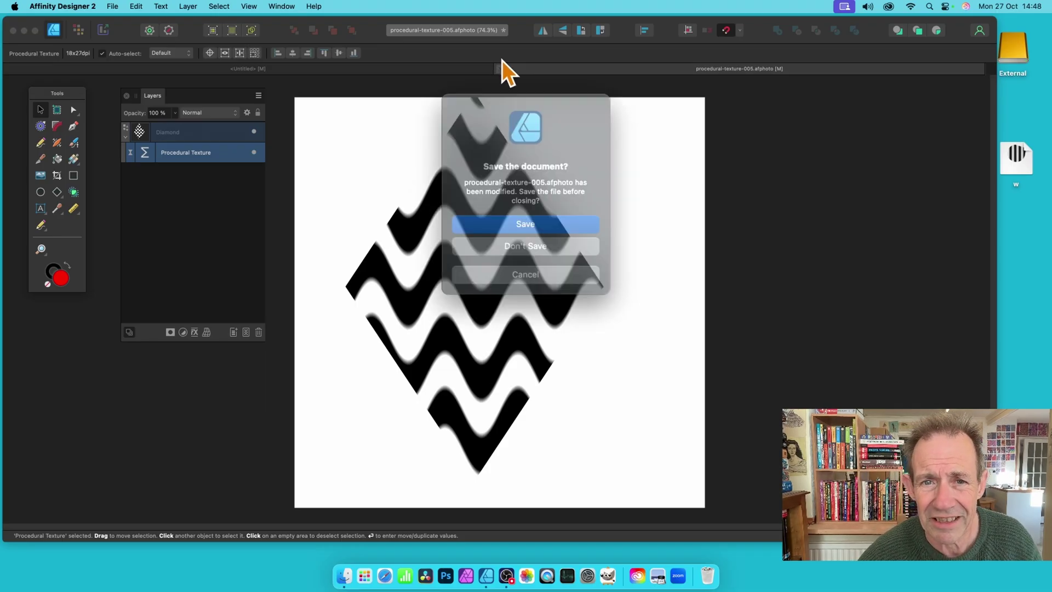
left_click(535, 219)
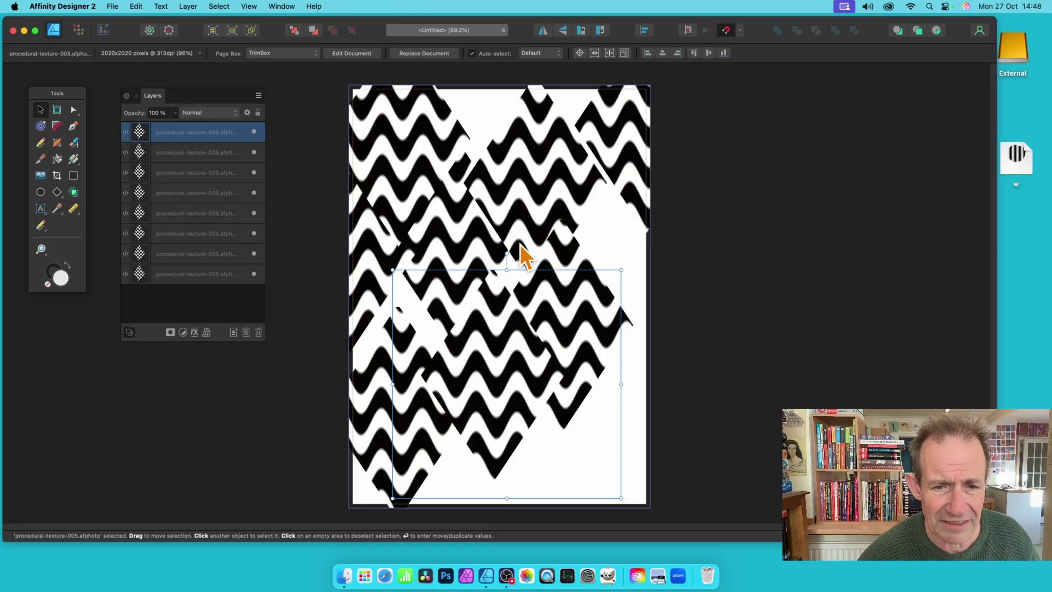
Step: Shrink the topmost copy to about 68 mm and the copy above it on the page to 57%, reposition both, and rotate the second clockwise
left_click_drag(393, 270, 545, 378)
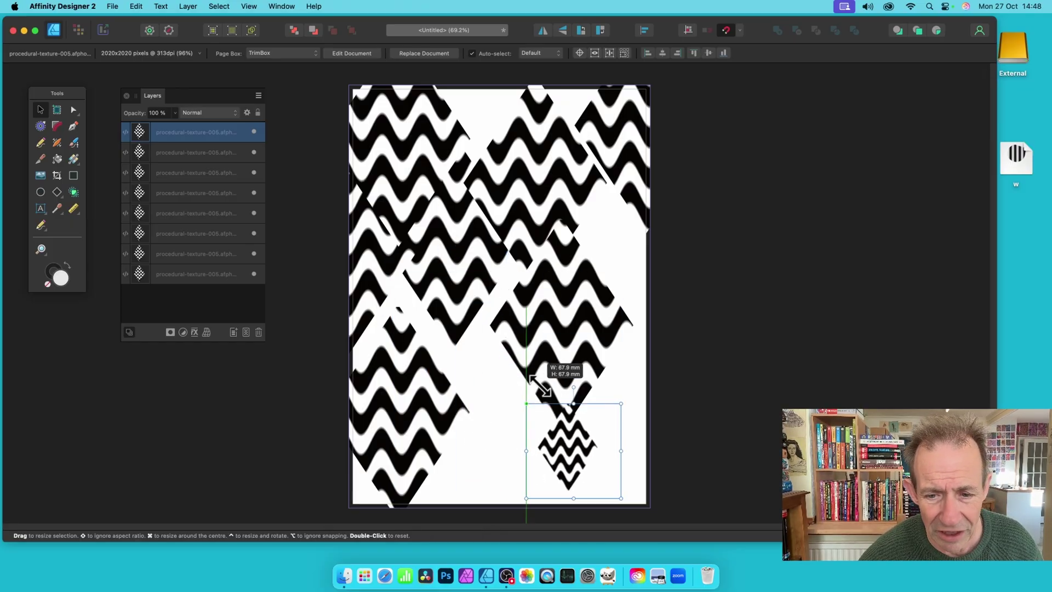
left_click_drag(594, 469, 531, 445)
left_click(564, 324)
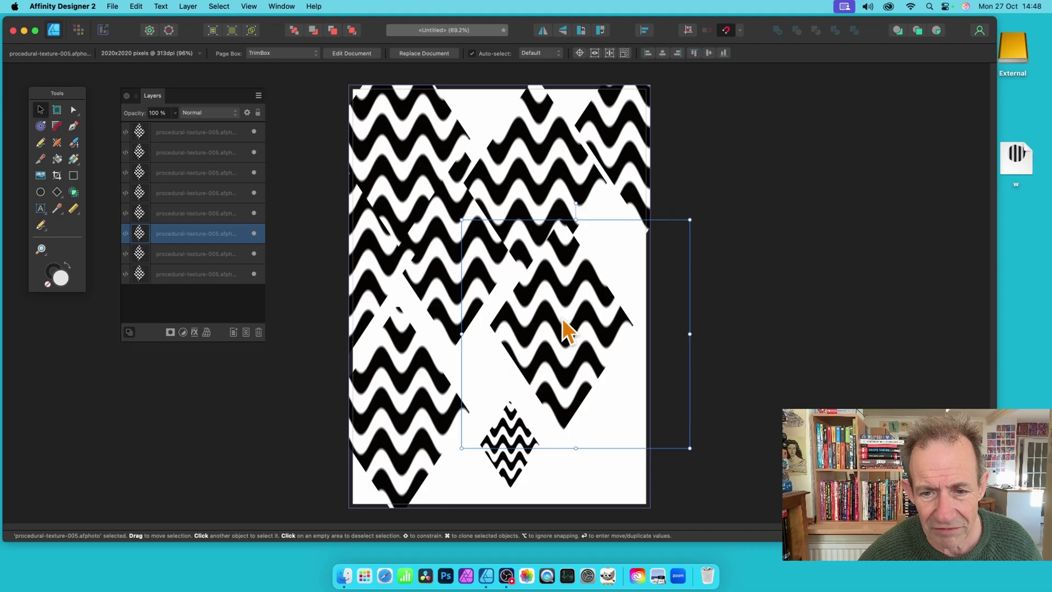
left_click_drag(458, 215, 563, 301)
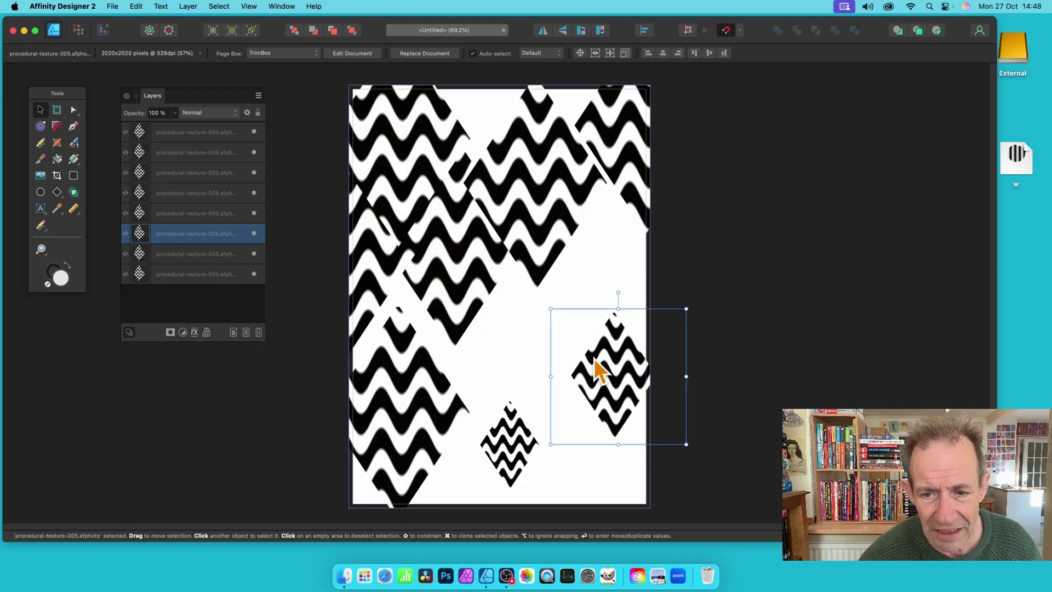
left_click_drag(599, 369, 533, 343)
left_click_drag(556, 272, 610, 285)
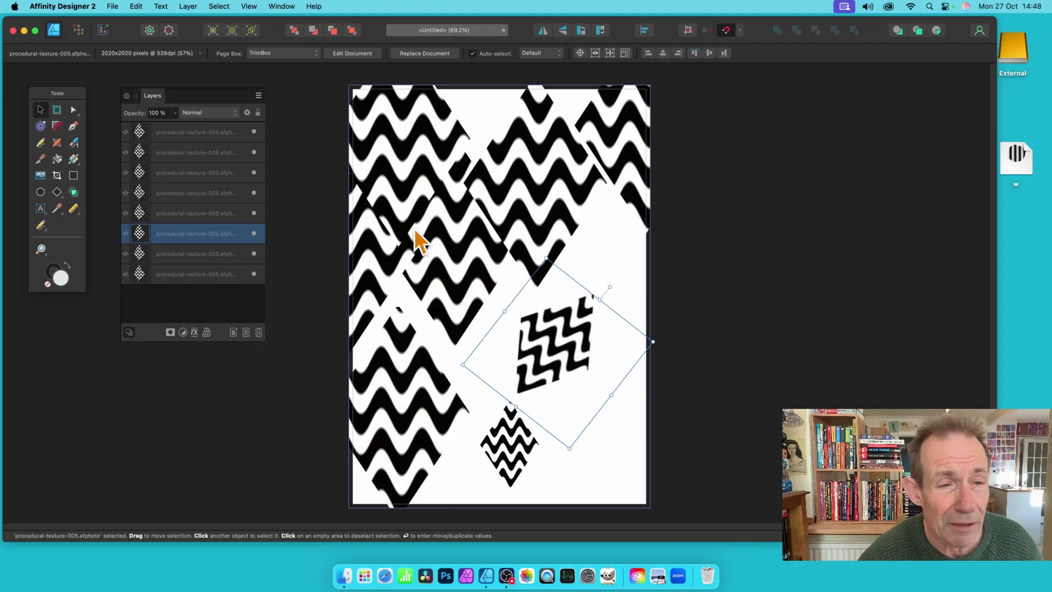
Step: Add a Pillow Bevel / Emboss and a 3D layer effect with a radius of about 6.4 px to the rotated diamond
left_click(198, 8)
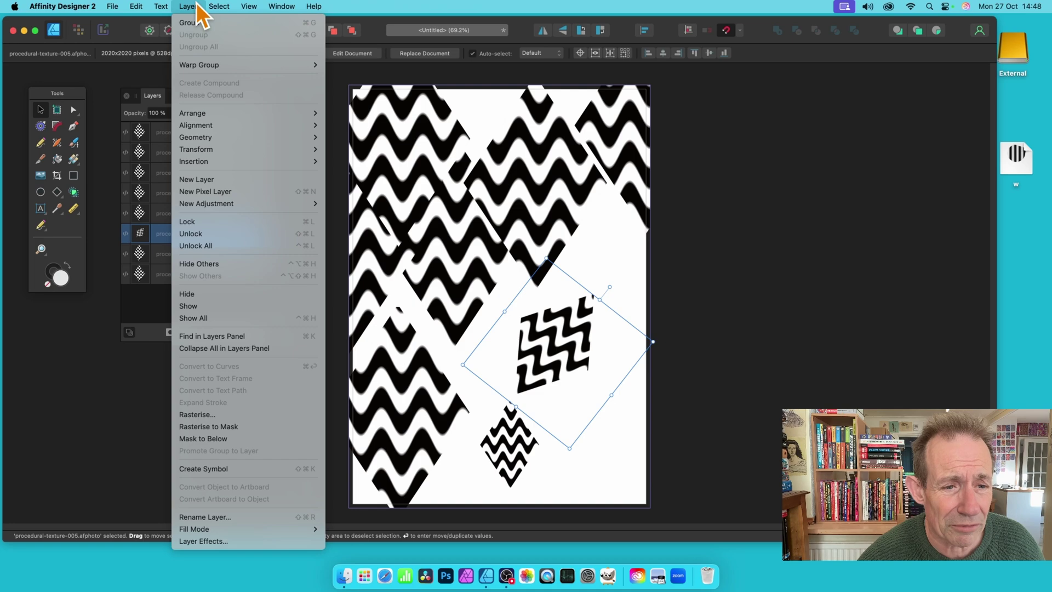
left_click(219, 541)
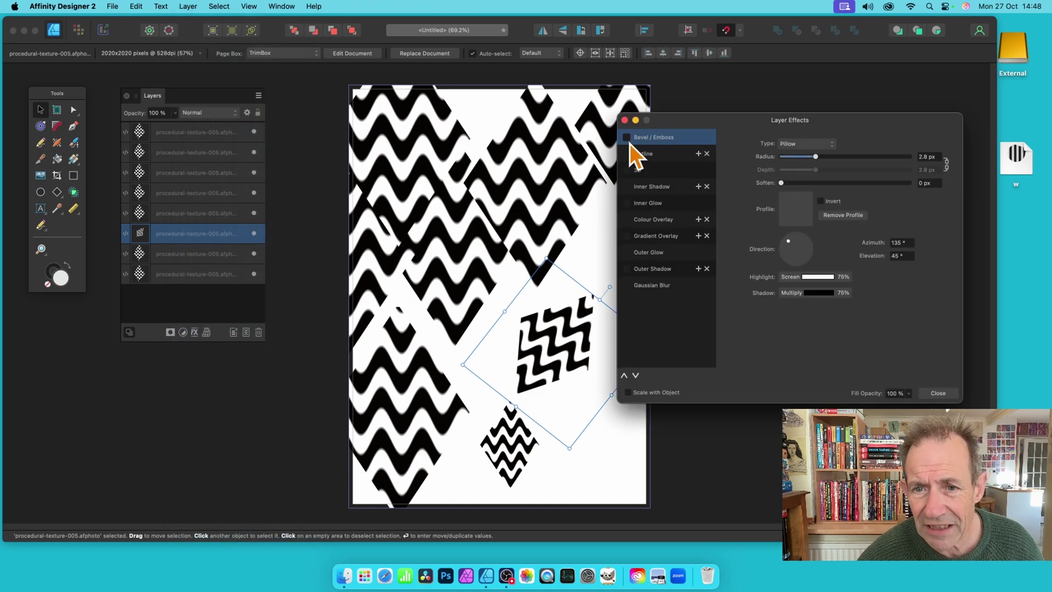
left_click_drag(815, 159, 894, 164)
left_click(636, 170)
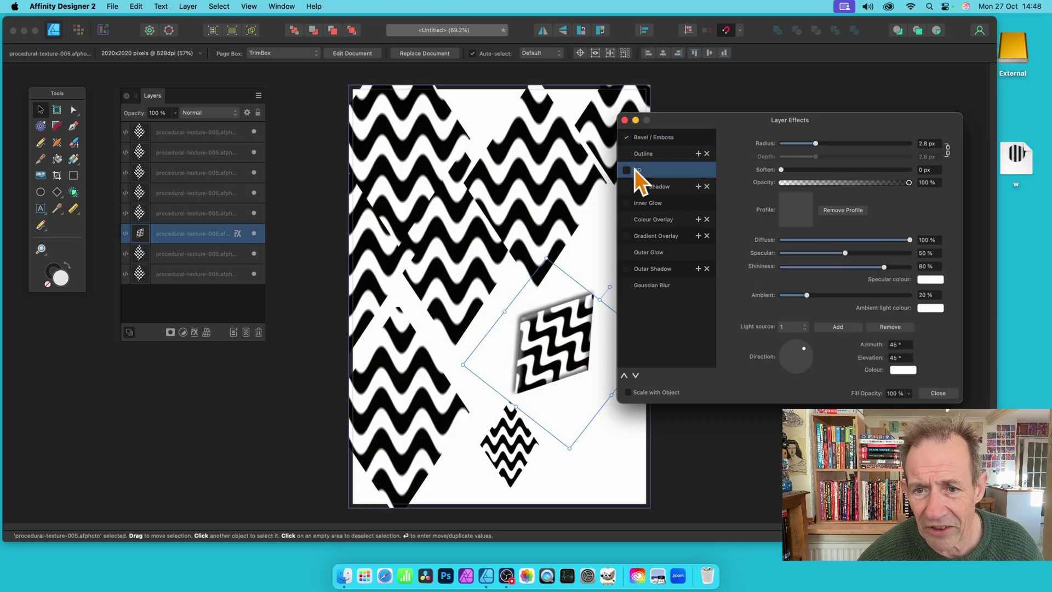
left_click(825, 143)
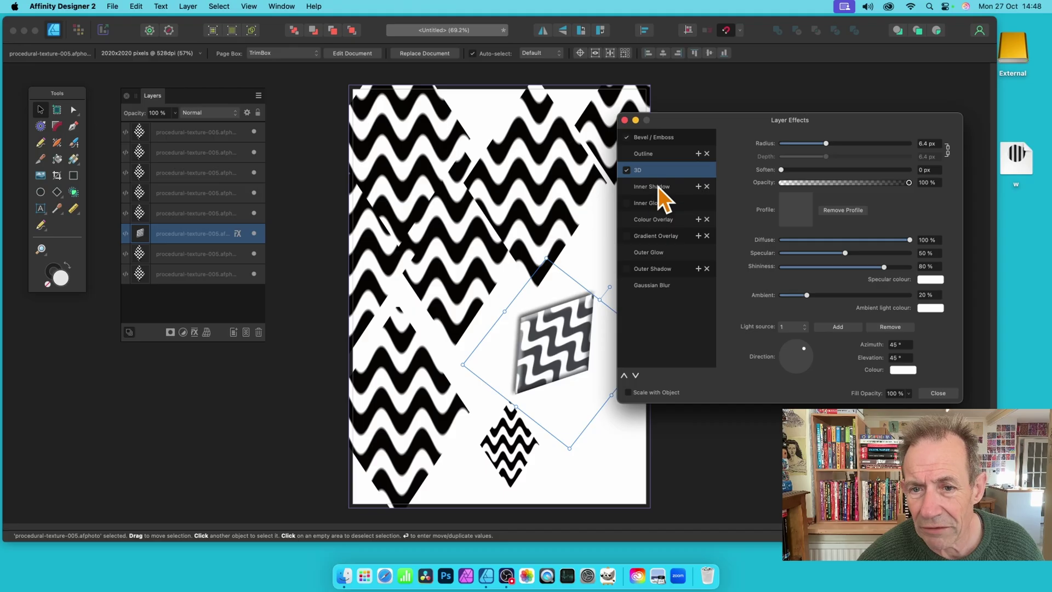
Step: Add a thick solid black outside Outline effect to the rotated diamond and close the layer effects
left_click(650, 153)
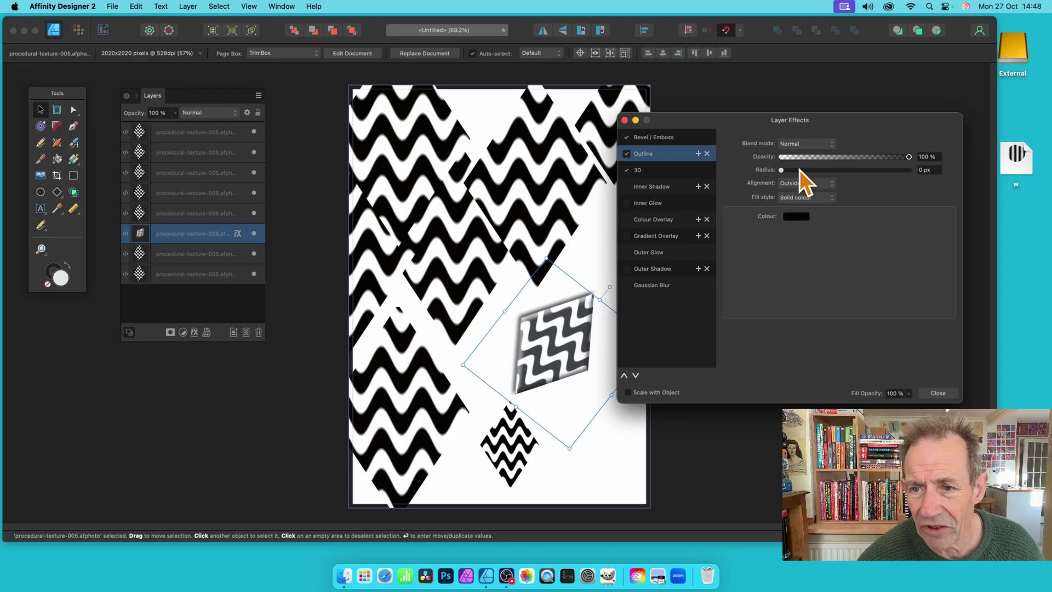
left_click_drag(800, 170, 865, 171)
left_click(945, 386)
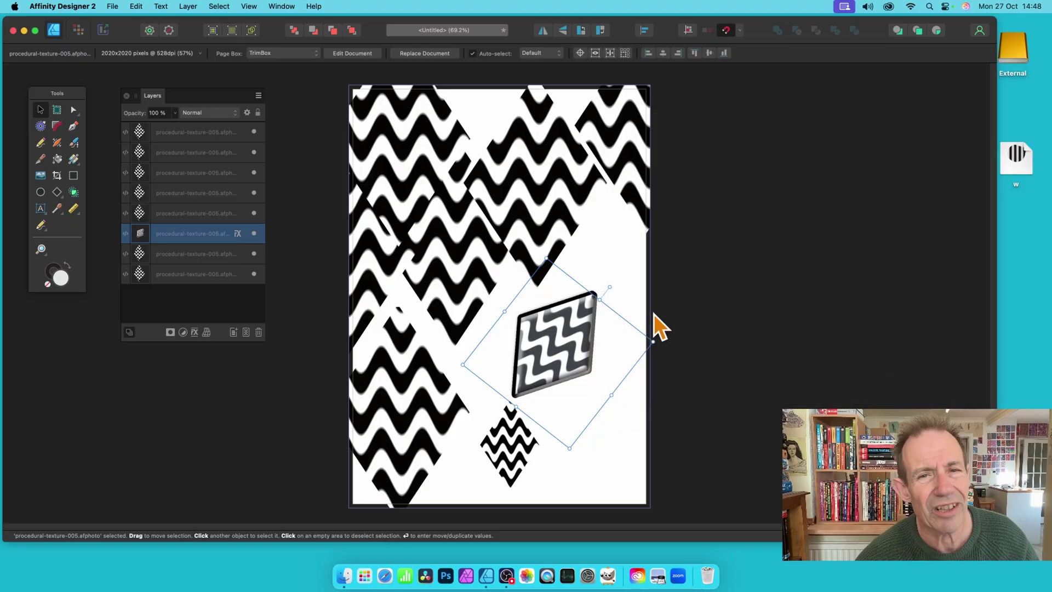
Step: Select the large unrotated wavy diamond near the top centre of the page
left_click(528, 160)
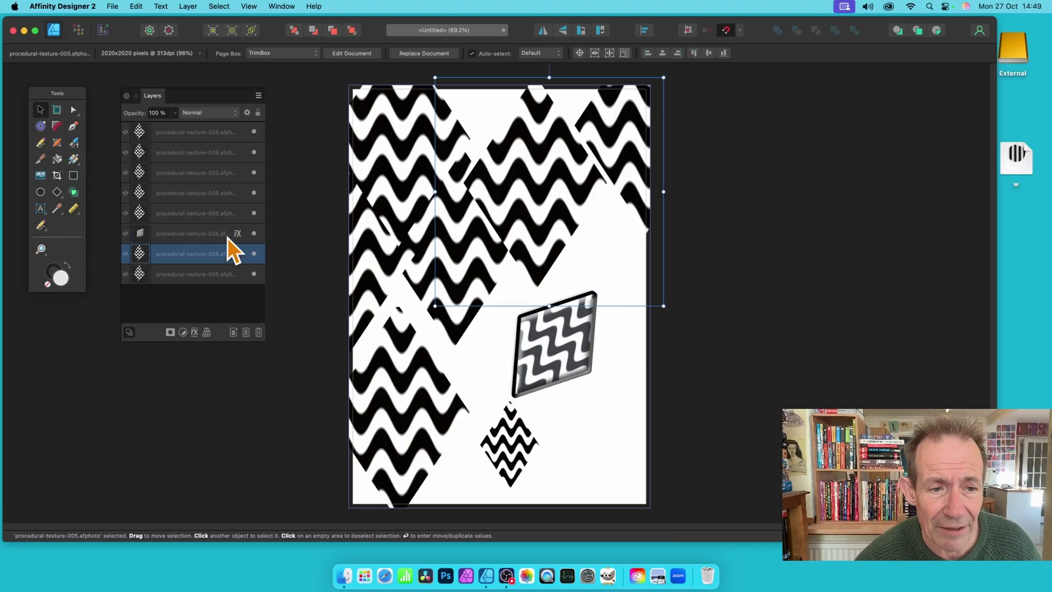